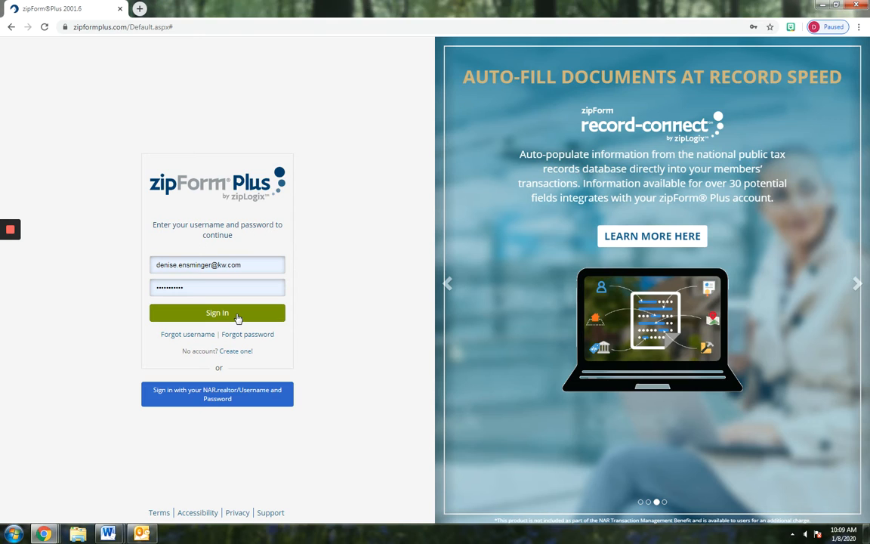
Sign in to the zipForm Plus account with the entered username and password
left_click(237, 316)
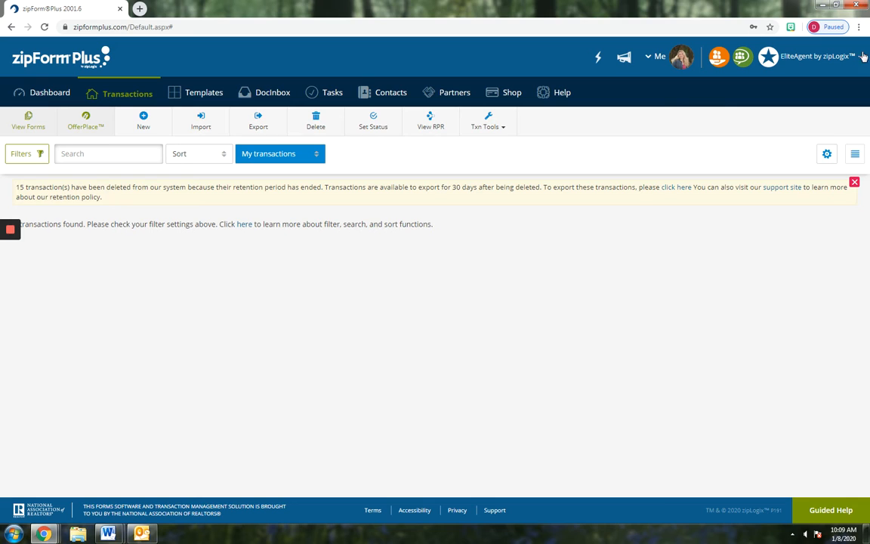
Go to the Templates page and start a new template to see the template types
left_click(200, 95)
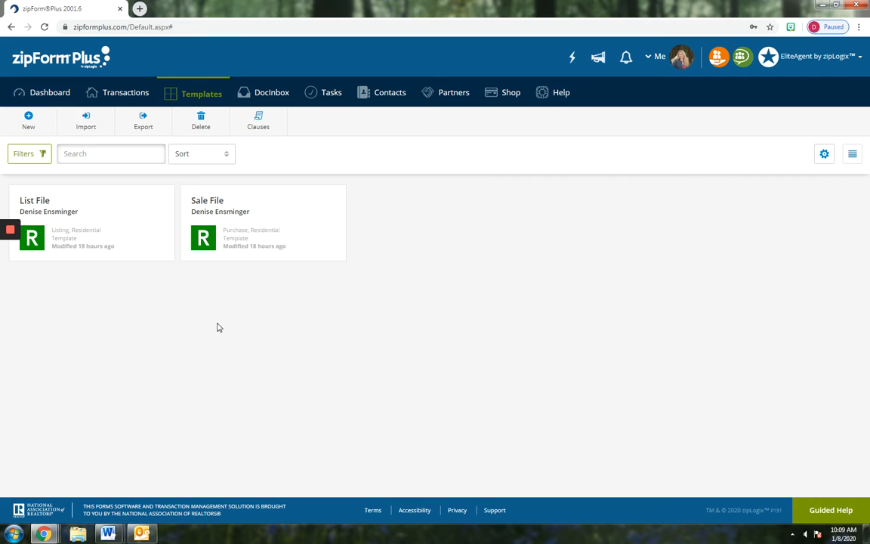
left_click(28, 119)
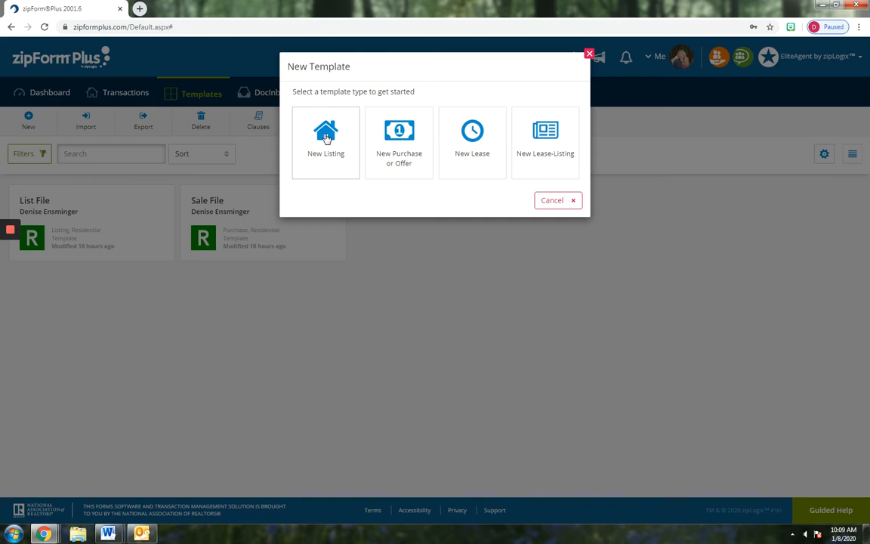
Save a Residential listing template 'My Listing Template', auto-applied to Listing/Residential transactions, based on no template
left_click(326, 138)
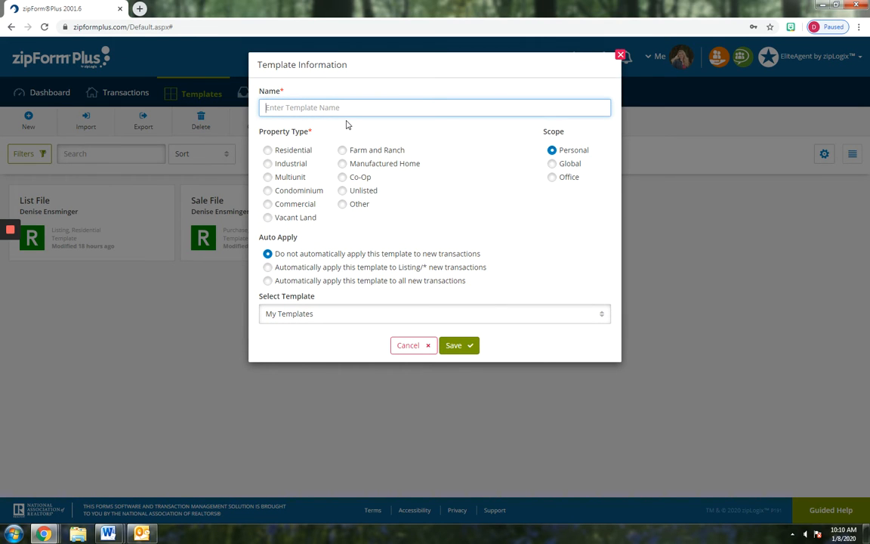
type("My Listing Template")
left_click(268, 152)
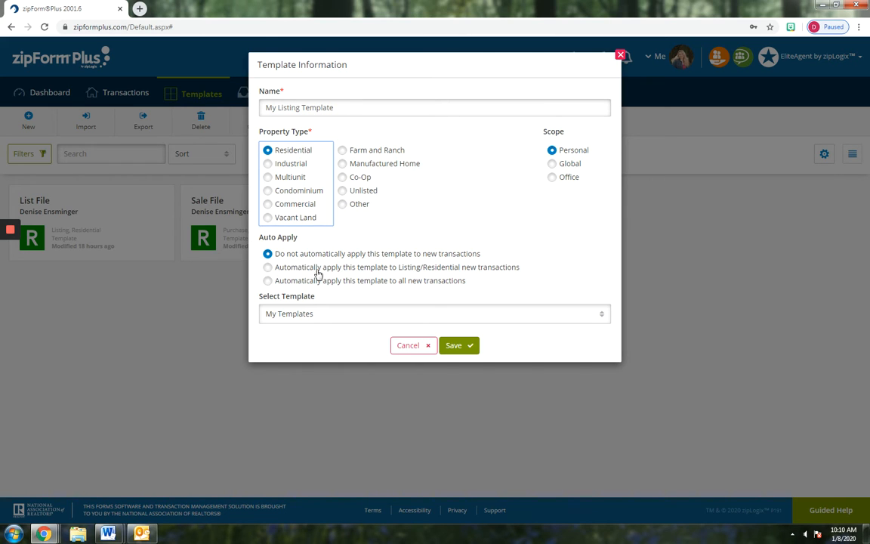
left_click(268, 269)
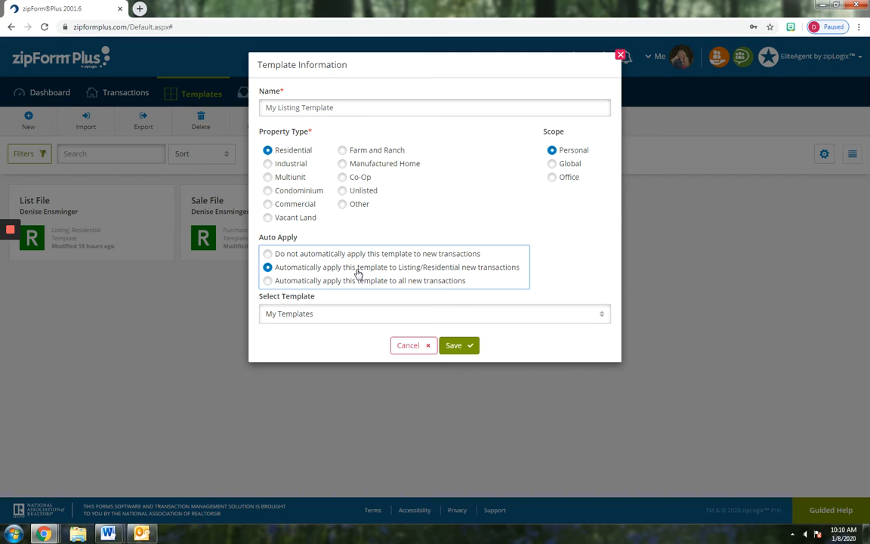
left_click(285, 316)
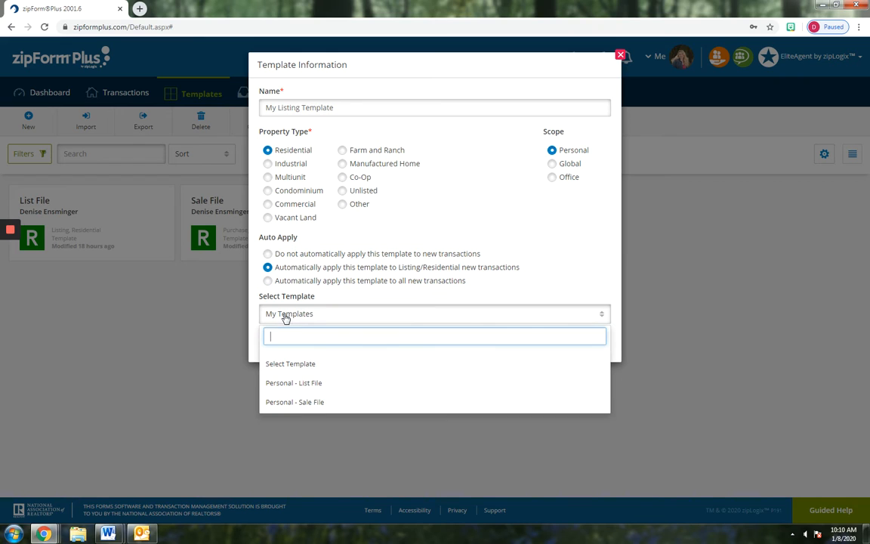
left_click(283, 365)
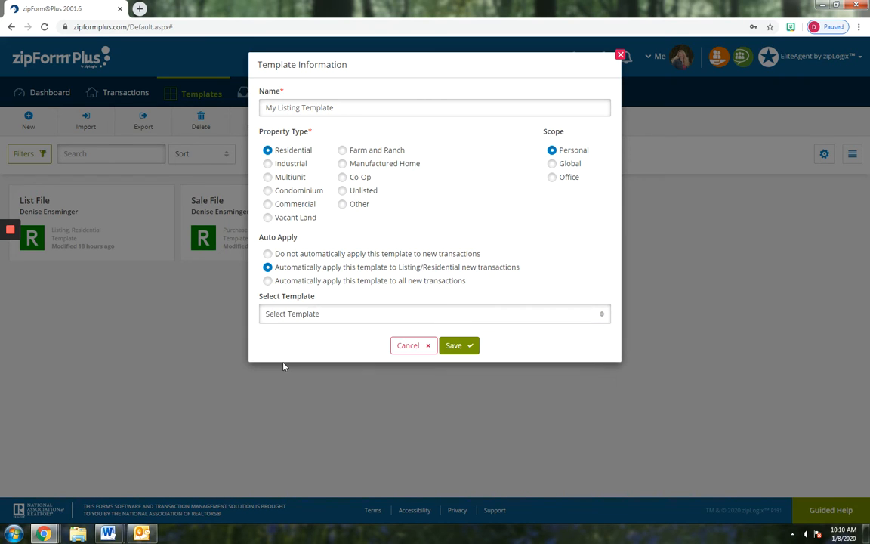
left_click(458, 346)
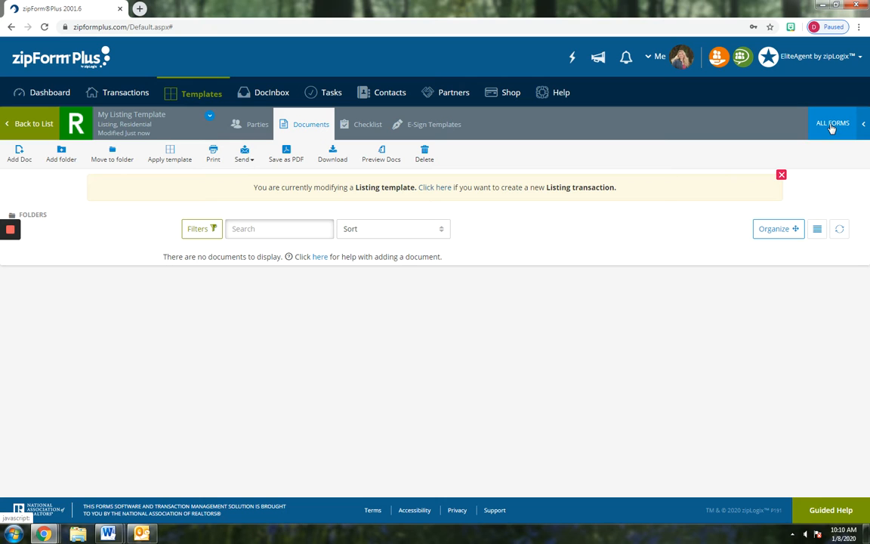
Open the ALL FORMS library panel and scroll down through the available forms
left_click(831, 126)
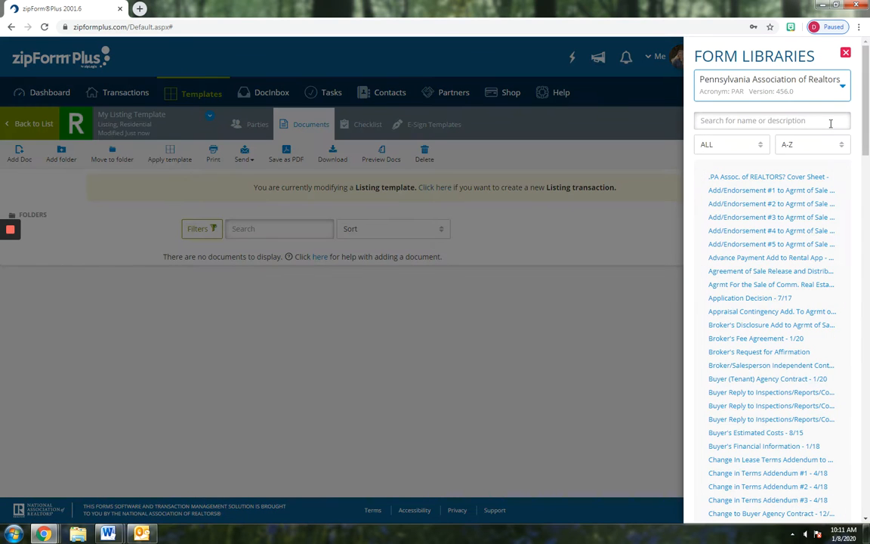
mouse_move(866, 133)
left_mouse_down()
mouse_move(866, 310)
mouse_move(867, 134)
left_mouse_up()
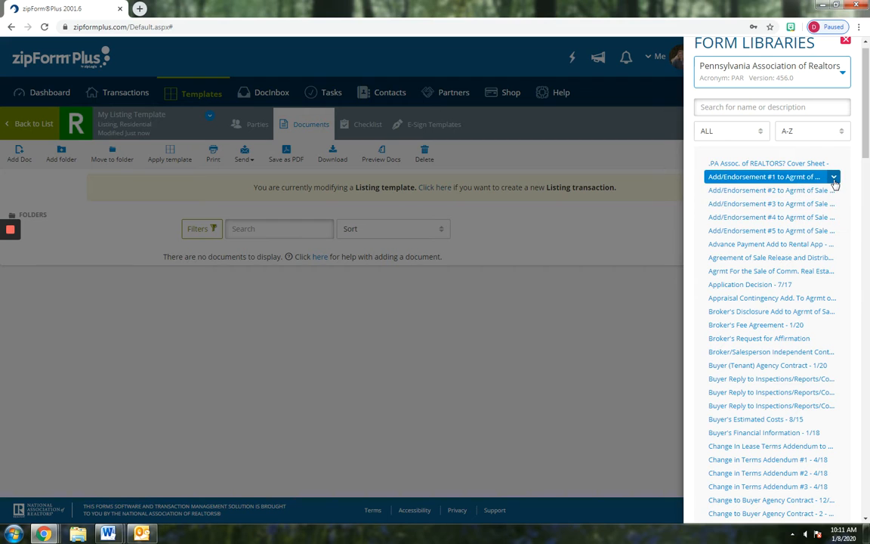
scroll(806, 193, "down", 2)
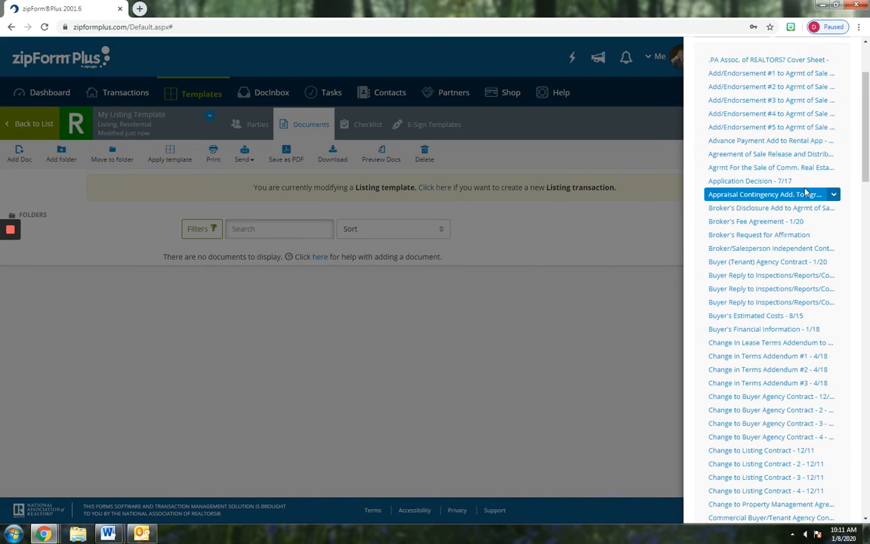
scroll(806, 192, "down", 1)
scroll(805, 193, "down", 1)
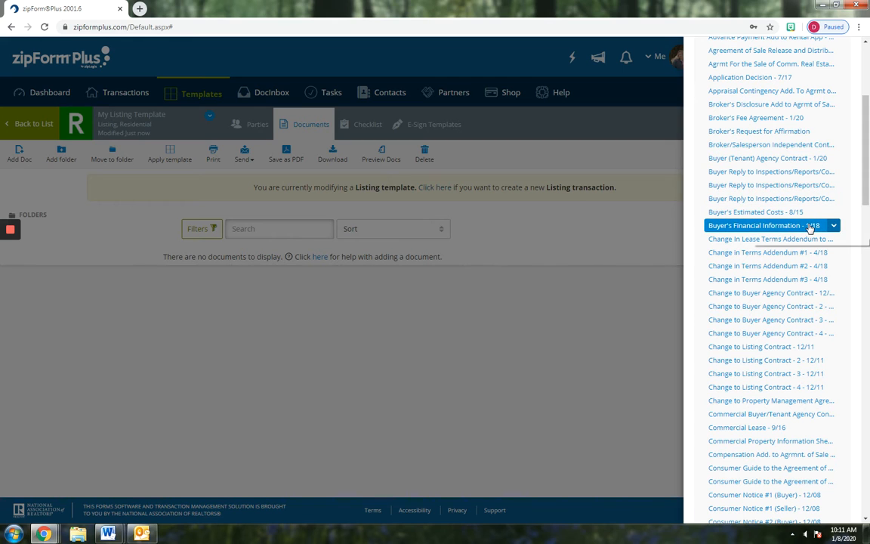
scroll(809, 228, "down", 2)
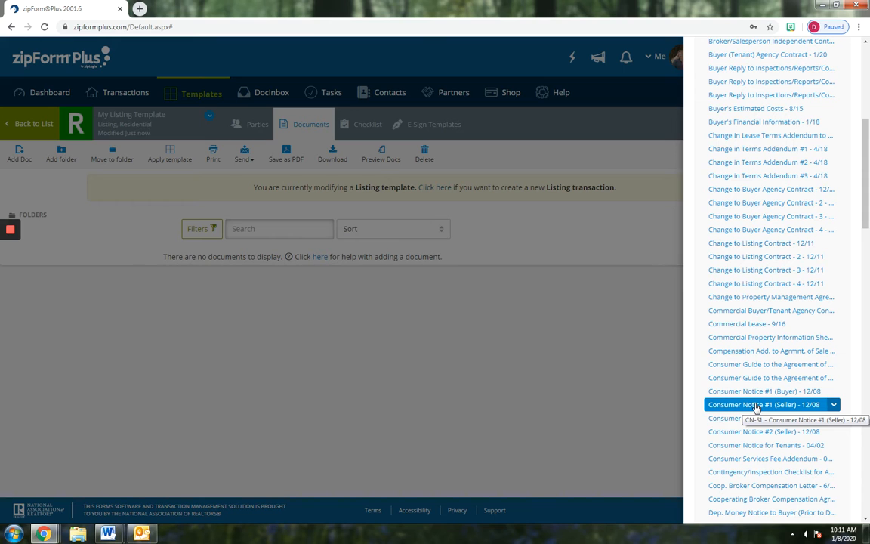
Add Consumer Notice #1 (Seller), the Coop. Broker Compensation Letter and the exclusive right to sell listing contract
left_click(756, 407)
scroll(813, 260, "down", 6)
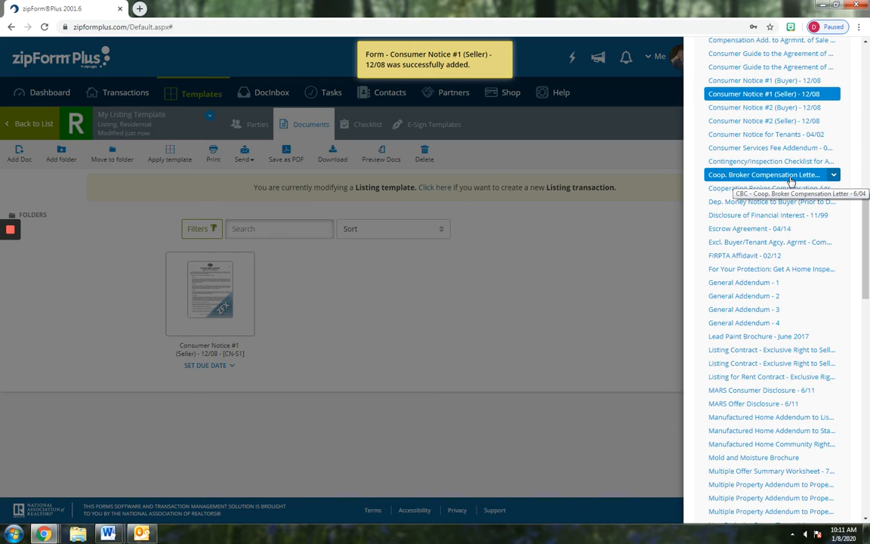
left_click(790, 176)
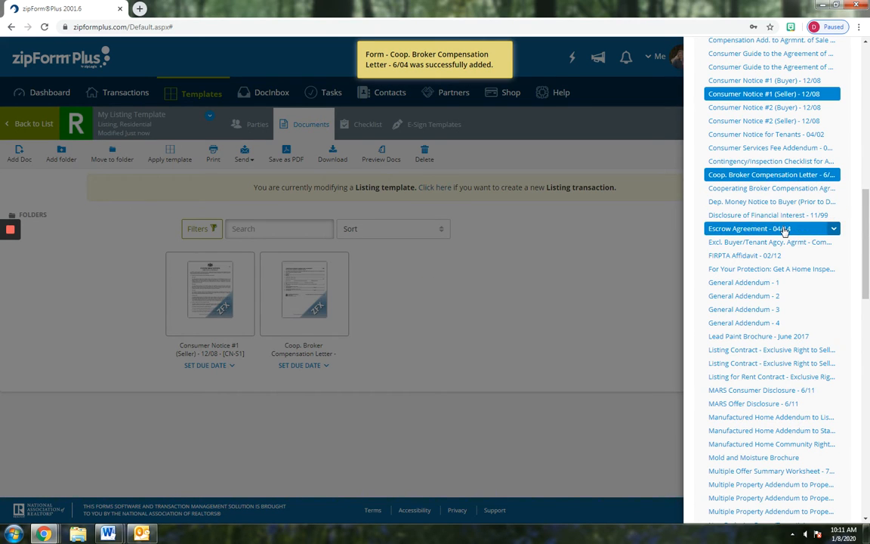
scroll(780, 254, "down", 2)
scroll(780, 254, "down", 4)
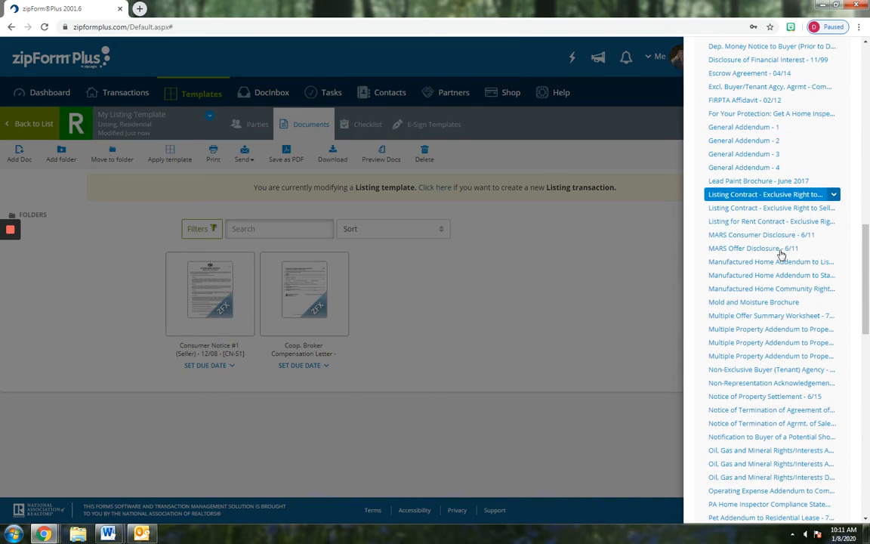
left_click(783, 198)
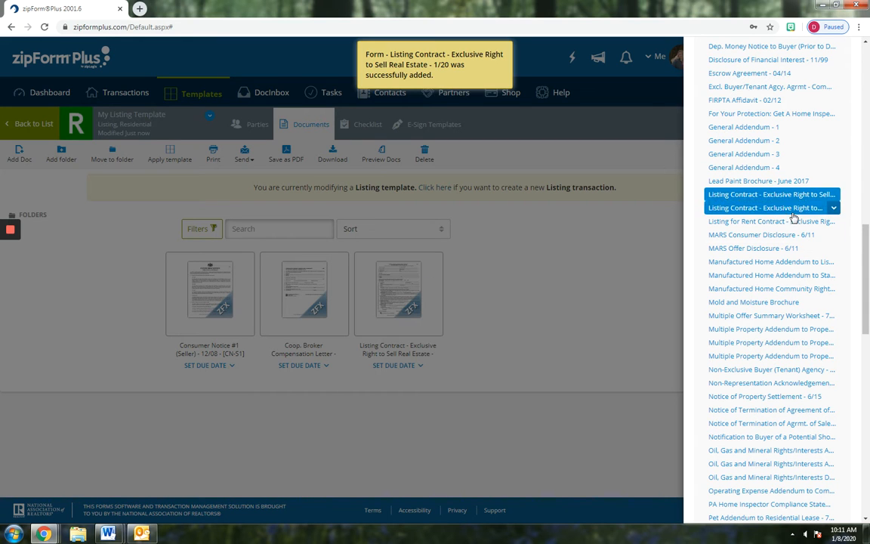
Add the lead paint hazards disclosure and Seller's Property Disclosure Statement, then close the library
scroll(755, 266, "down", 6)
scroll(809, 265, "down", 8)
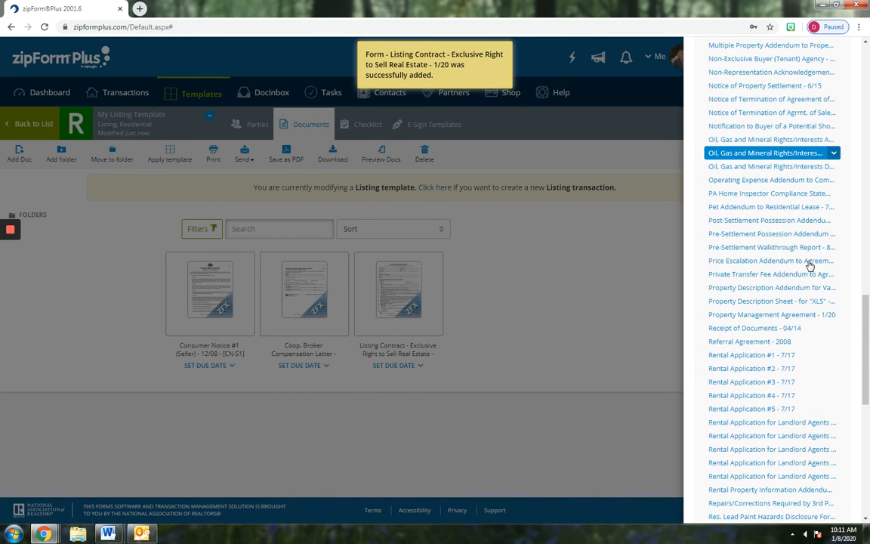
scroll(811, 246, "down", 1)
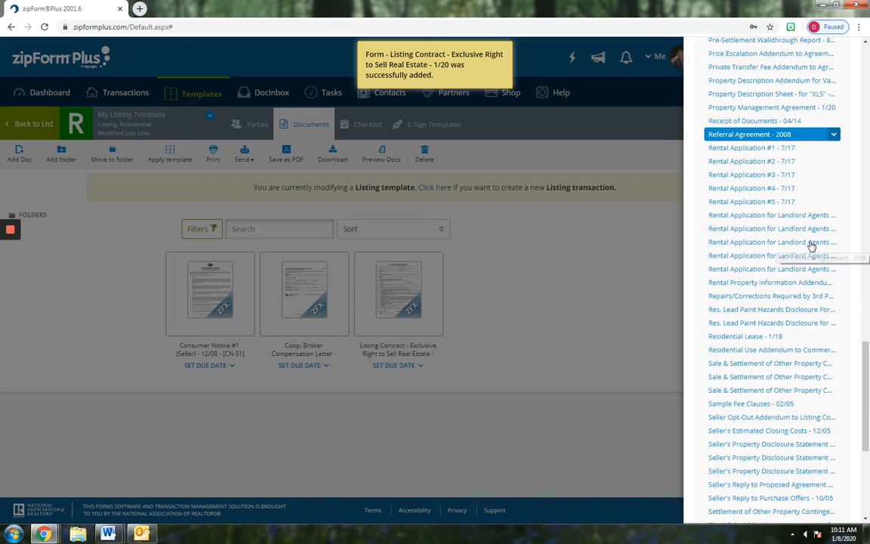
left_click(734, 311)
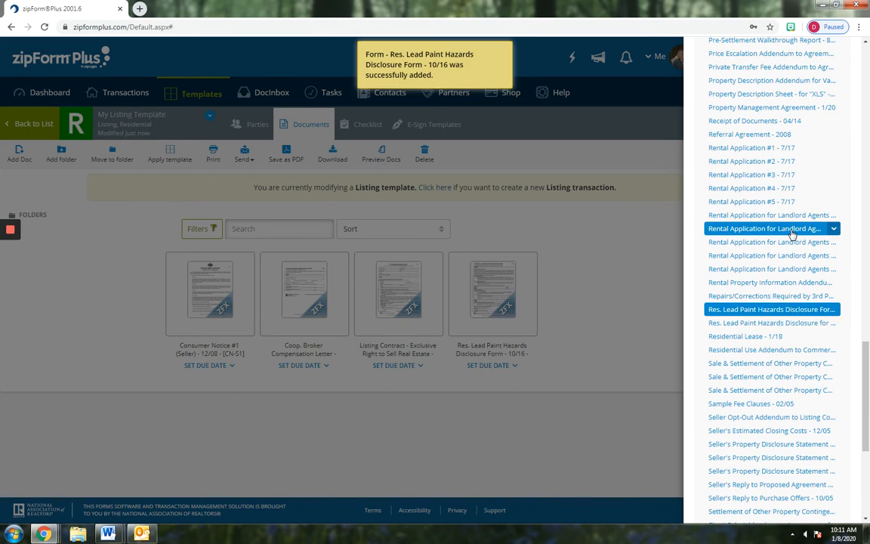
scroll(792, 239, "down", 1)
scroll(792, 239, "down", 3)
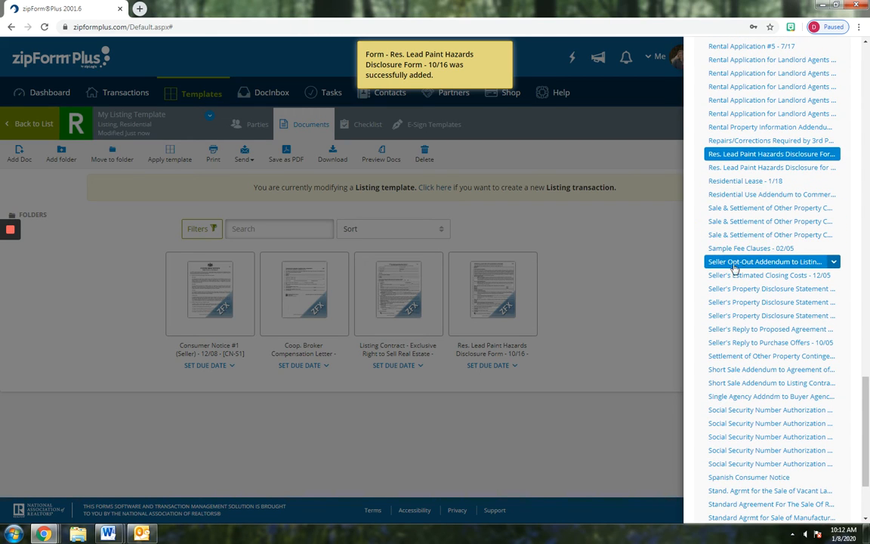
left_click(761, 300)
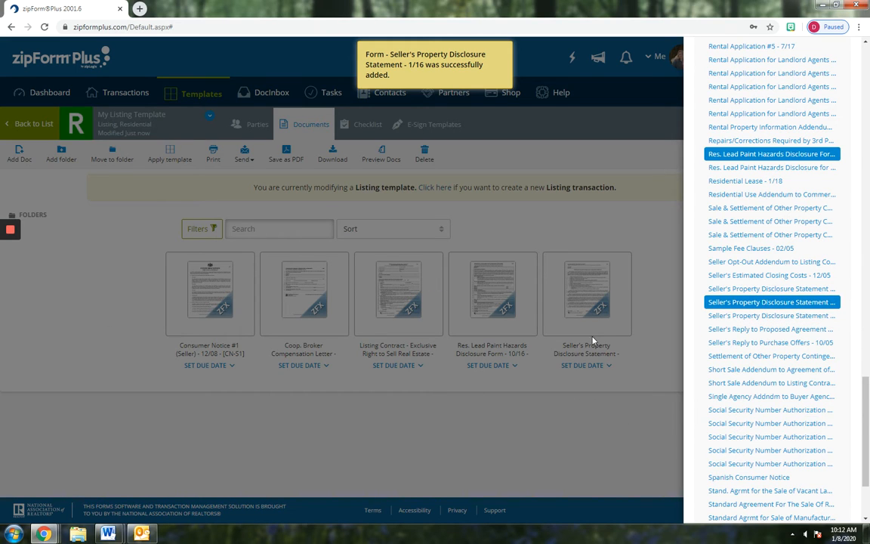
left_click(106, 288)
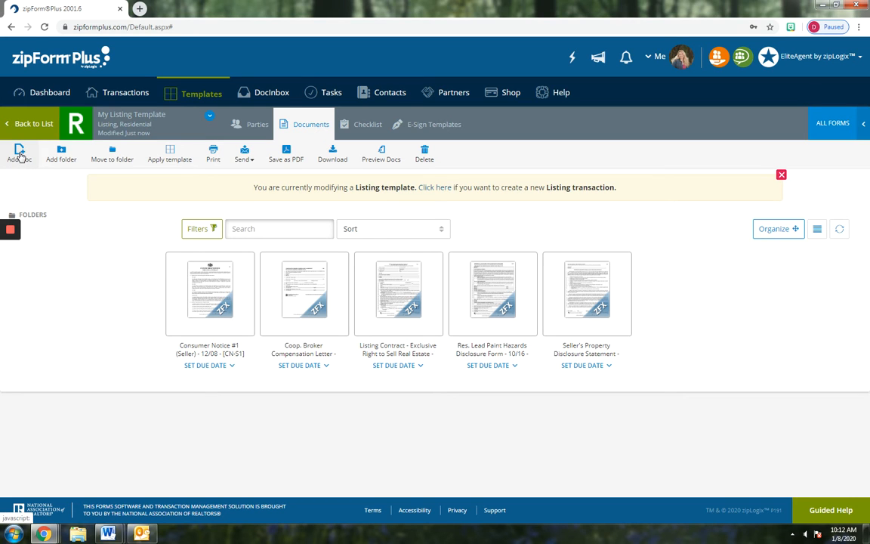
Choose Add Doc > Browse for Document to bring up the file browser
left_click(20, 154)
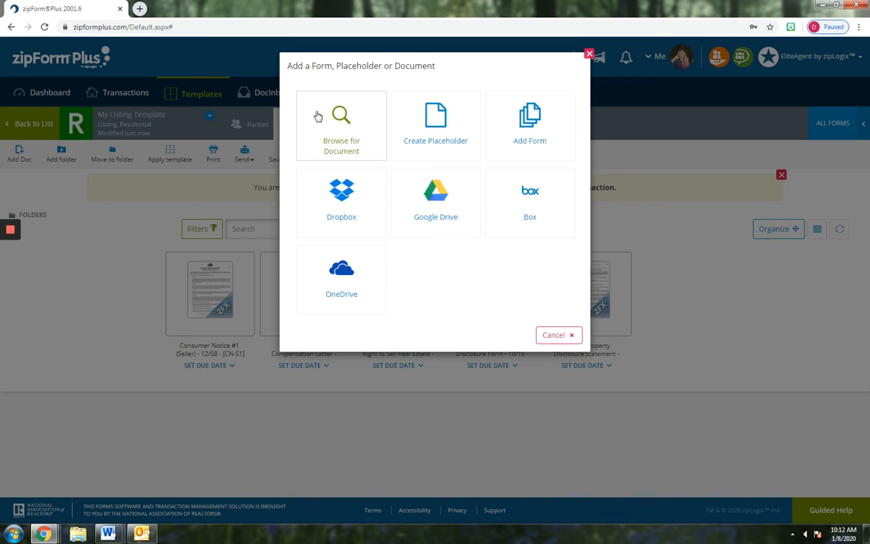
left_click(339, 115)
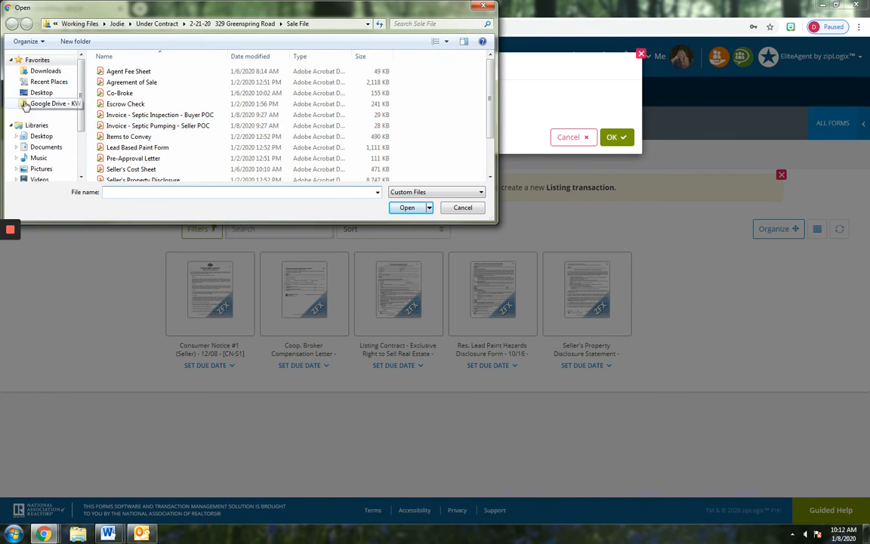
Navigate to Google Drive > Contract to Close > Templates > Listing Folders
left_click(37, 102)
double_click(130, 83)
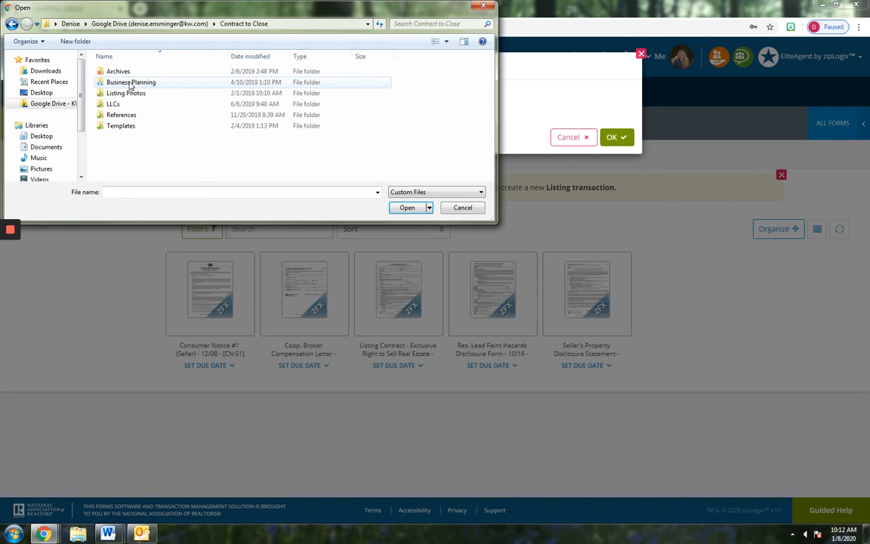
double_click(123, 125)
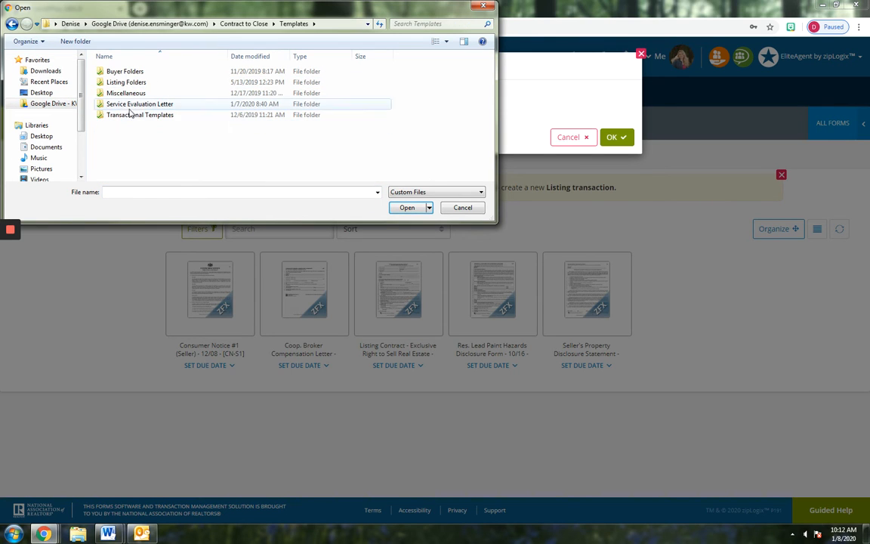
double_click(125, 82)
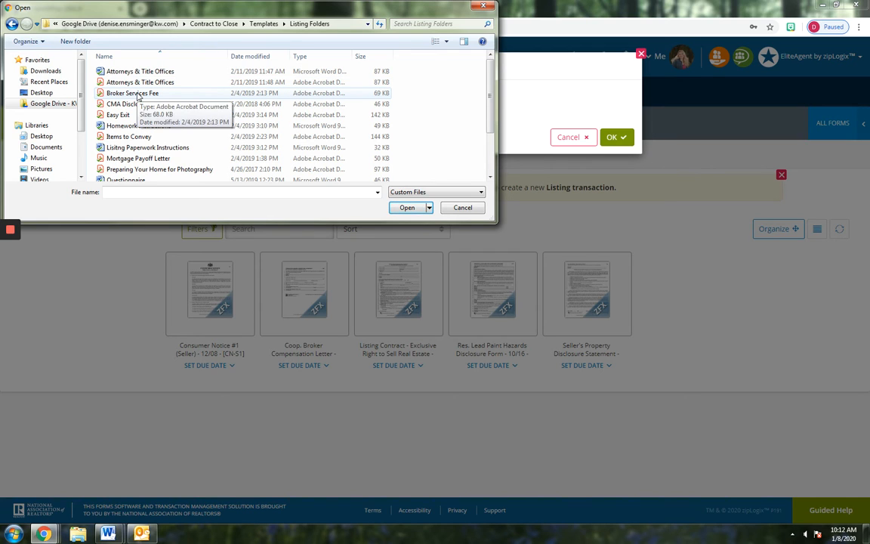
Upload Broker Services Fee, CMA Disclosure, Easy Exit, Items to Convey, Utilities, Mortgage Payoff Letter and Wire Fraud Disclosure
left_click(134, 94)
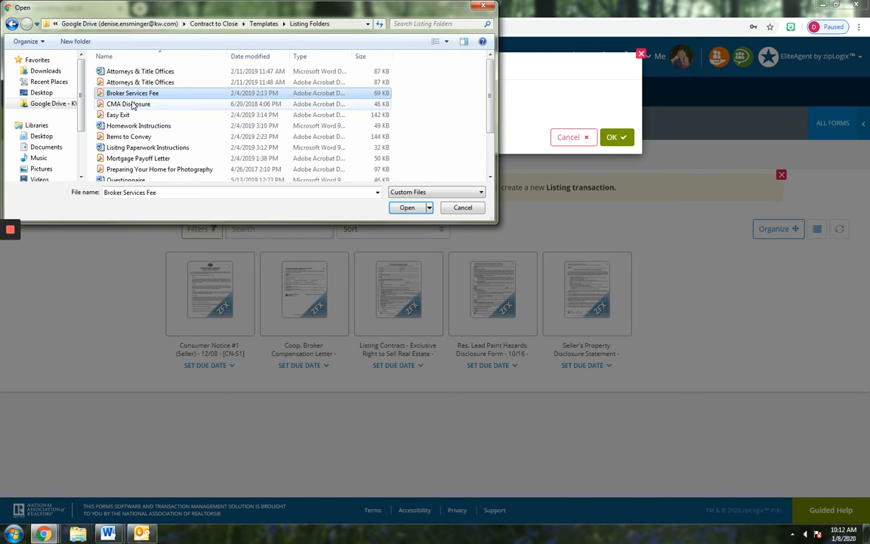
left_click(132, 104, "ctrl")
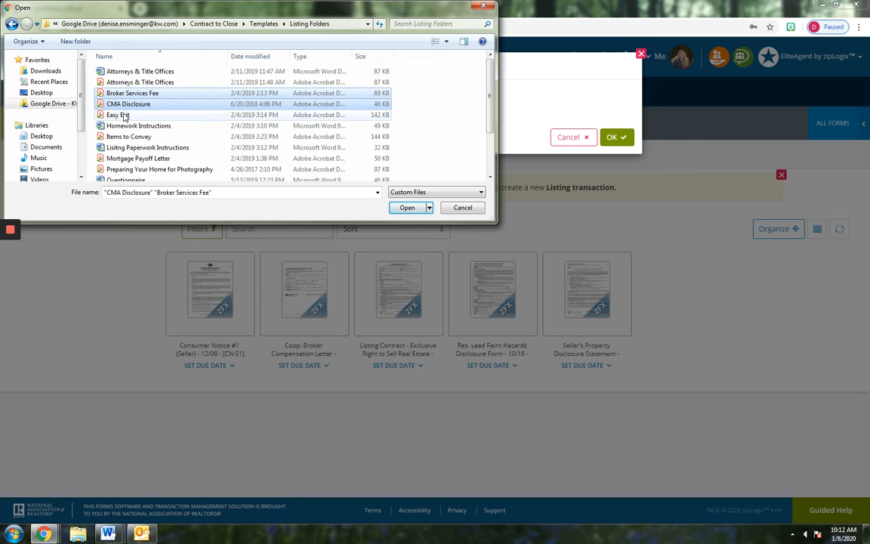
left_click(125, 116, "ctrl")
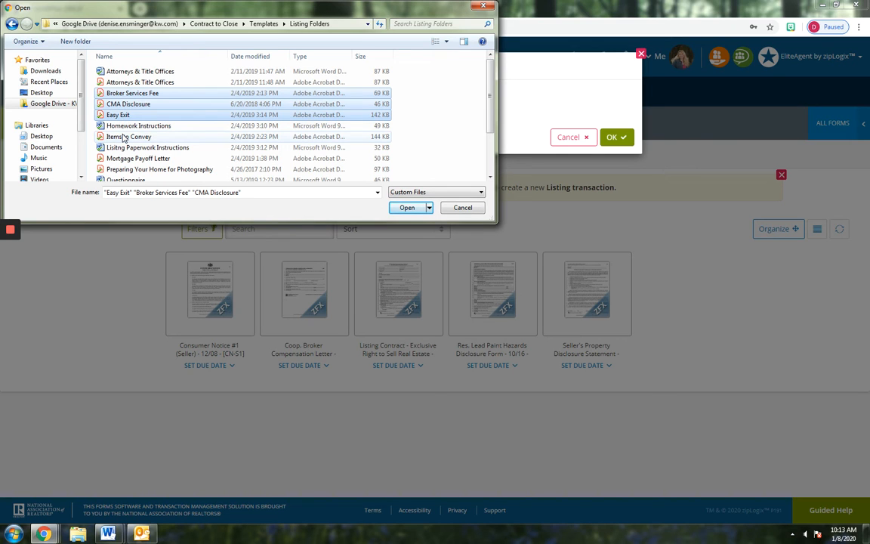
left_click(125, 137, "ctrl")
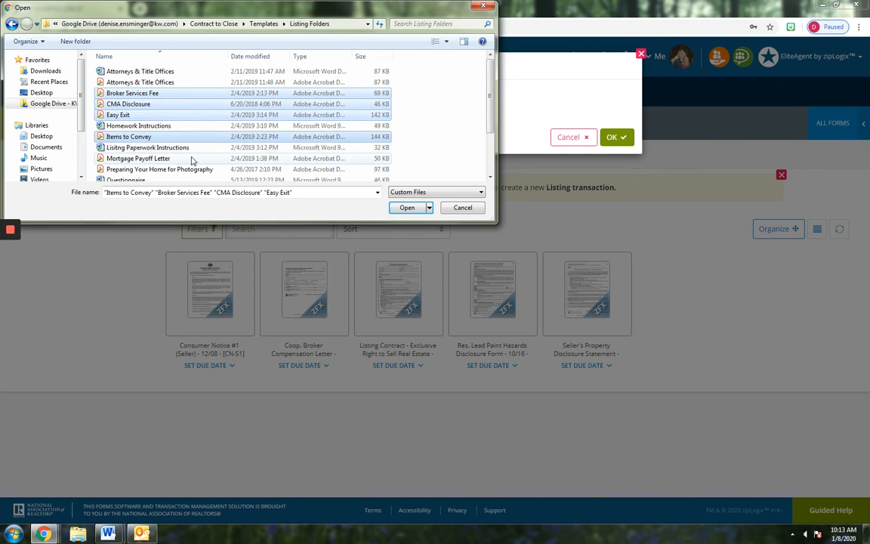
left_click_drag(489, 84, 487, 123)
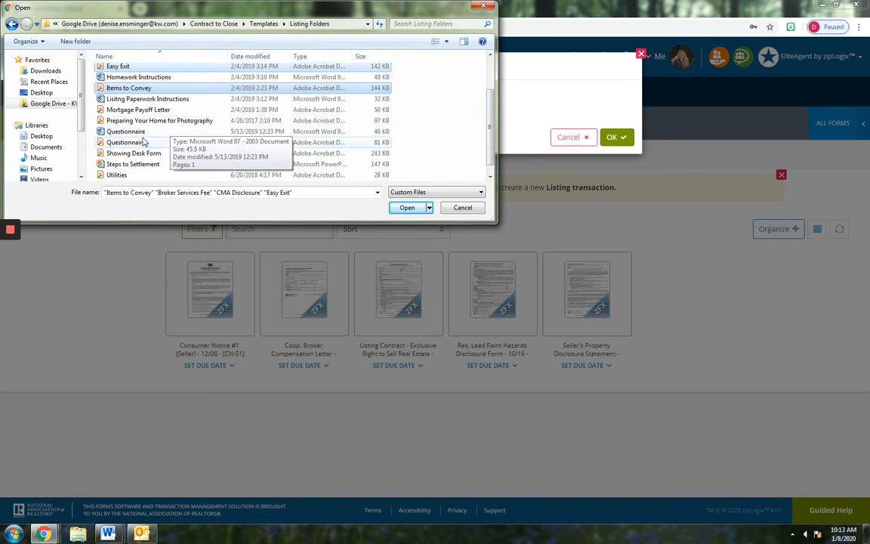
left_click(119, 175, "ctrl")
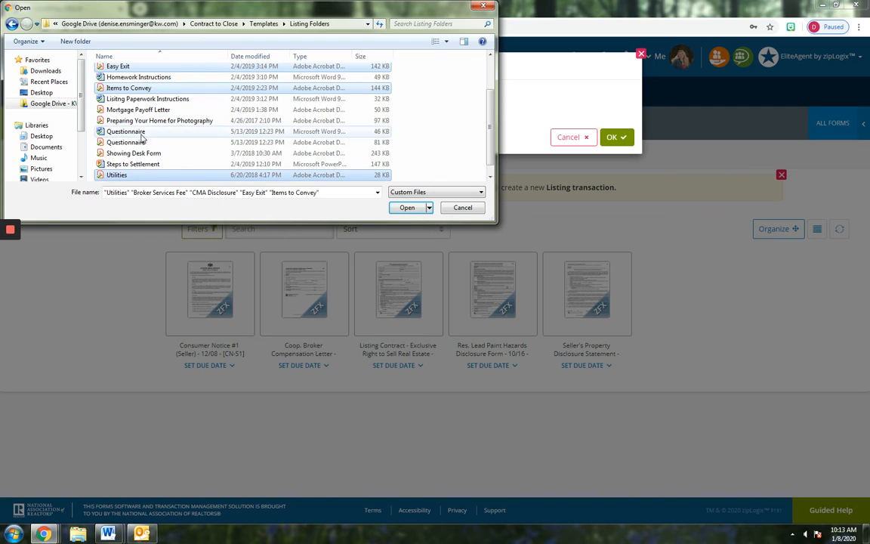
left_click(143, 109, "ctrl")
left_click_drag(491, 117, 492, 122)
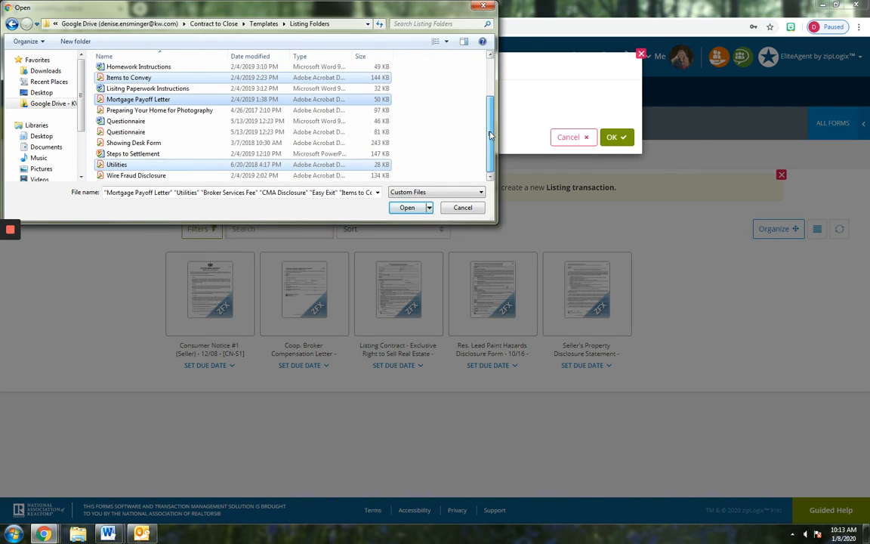
left_click(140, 177, "ctrl")
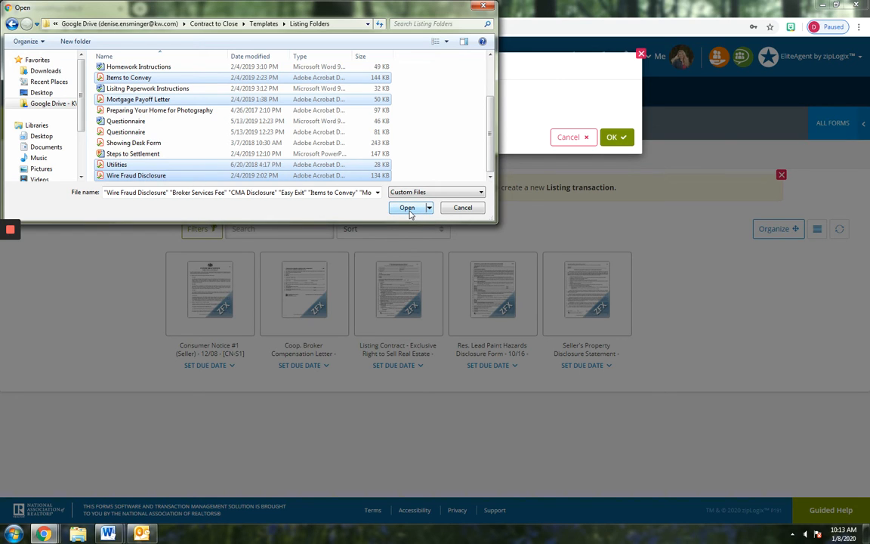
left_click(407, 209)
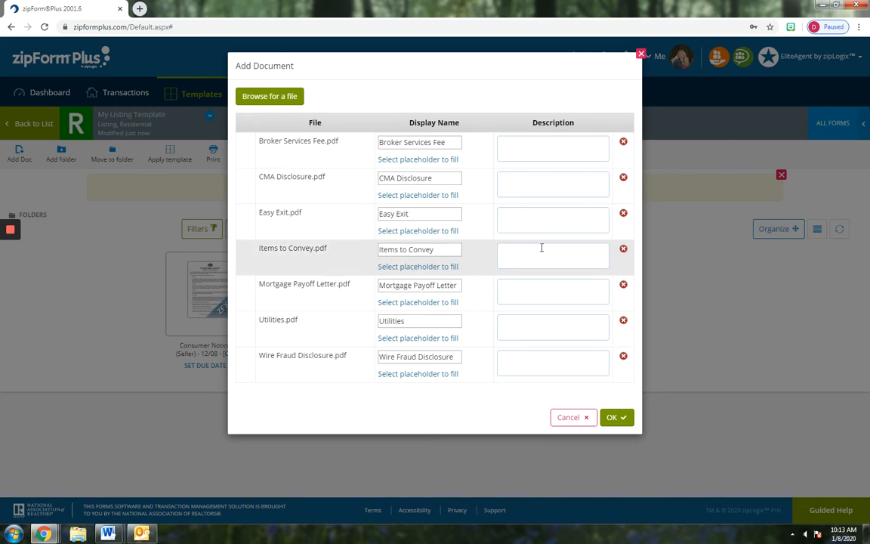
left_click(615, 418)
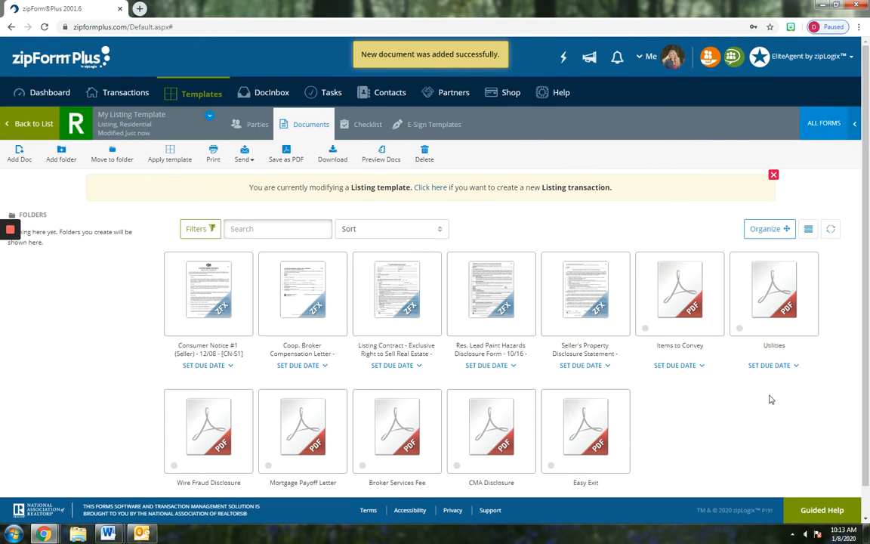
Create a folder named 'Office Forms' among the template's documents
scroll(770, 398, "down", 1)
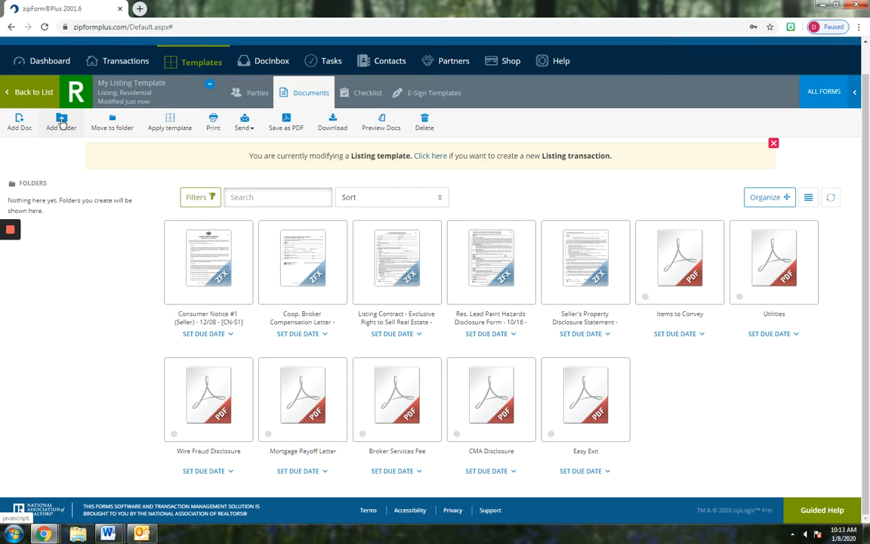
left_click(62, 123)
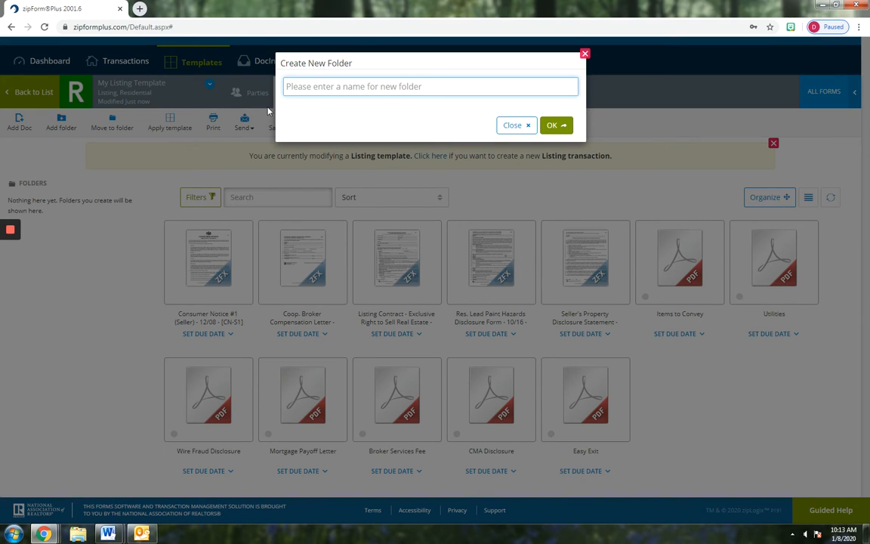
type("Office Forms")
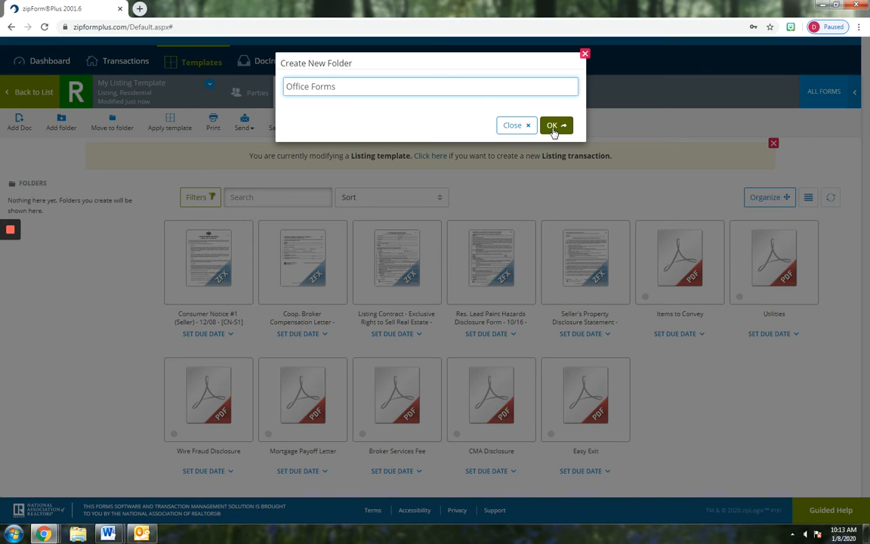
left_click(553, 128)
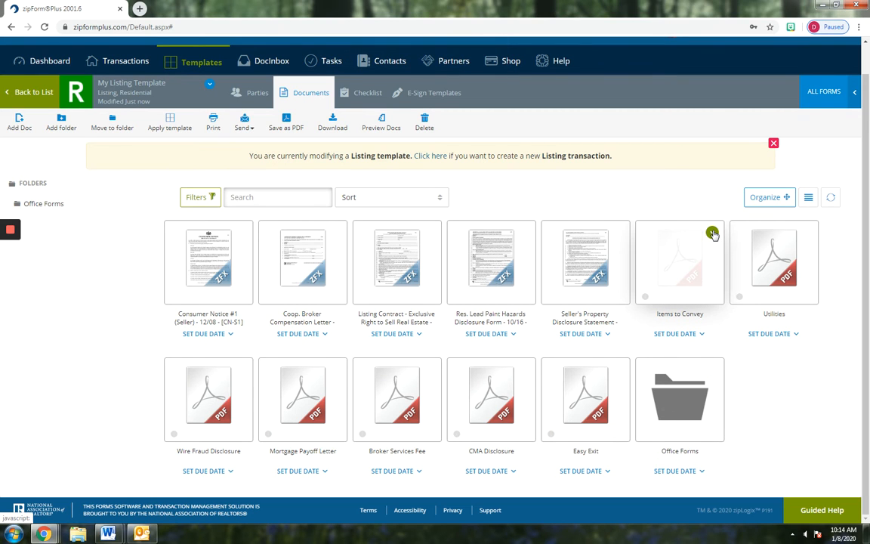
Move Items to Convey into the Office Forms folder
left_click(712, 233)
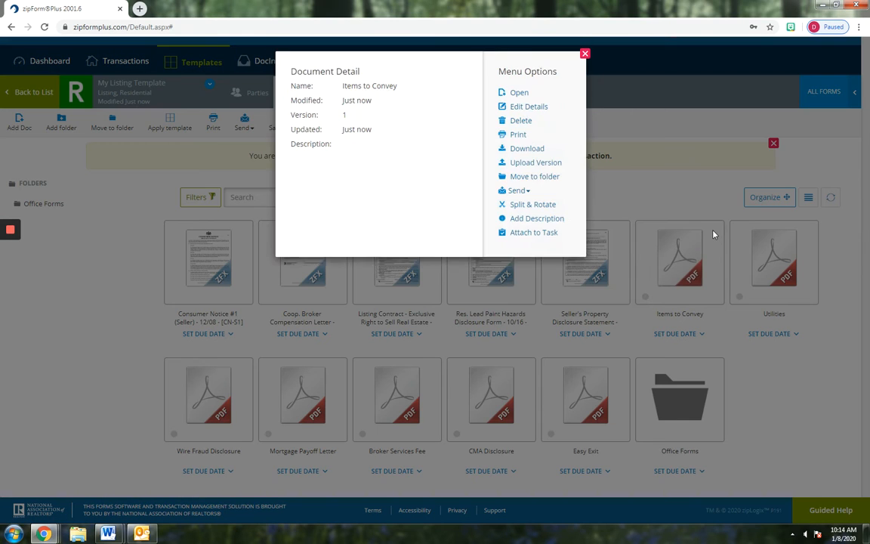
left_click(534, 177)
left_click(339, 134)
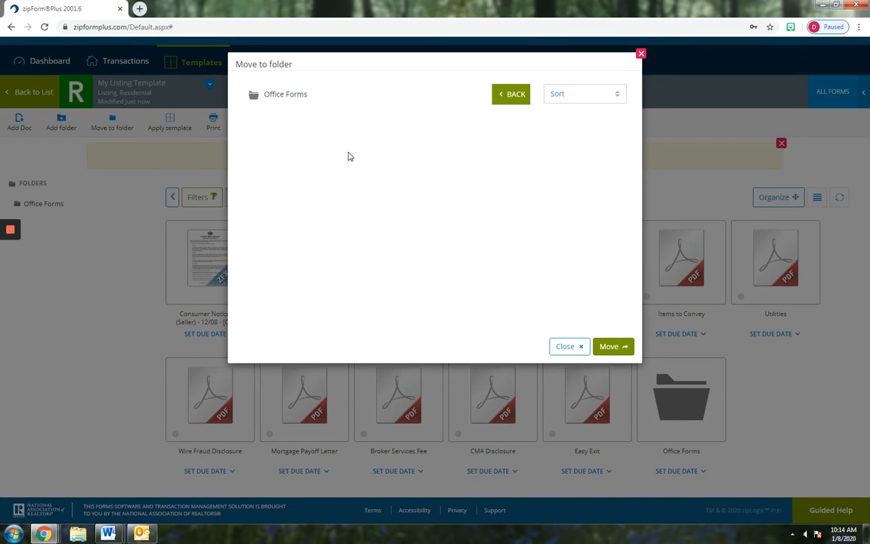
left_click(613, 347)
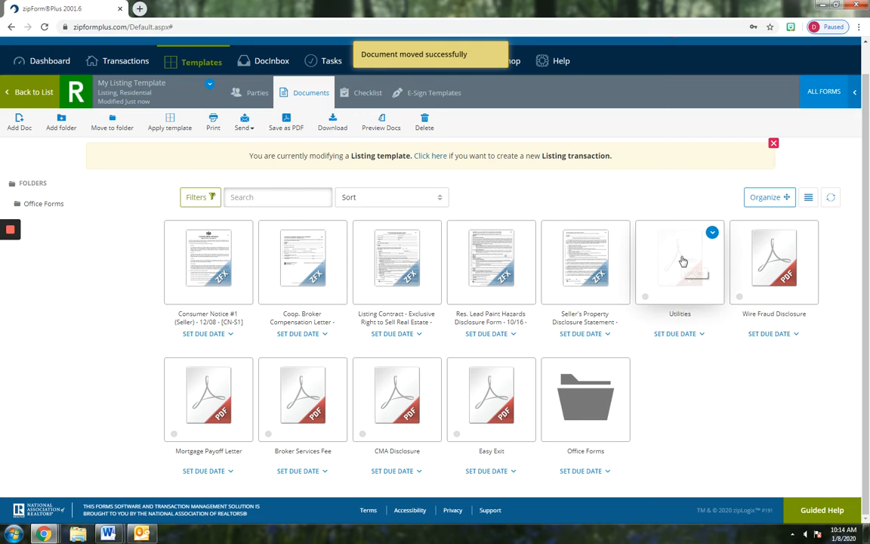
Drag Utilities, Mortgage Payoff Letter, CMA Disclosure, Wire Fraud Disclosure, Broker Services Fee and Easy Exit into Office Forms, then verify
left_click_drag(682, 260, 596, 394)
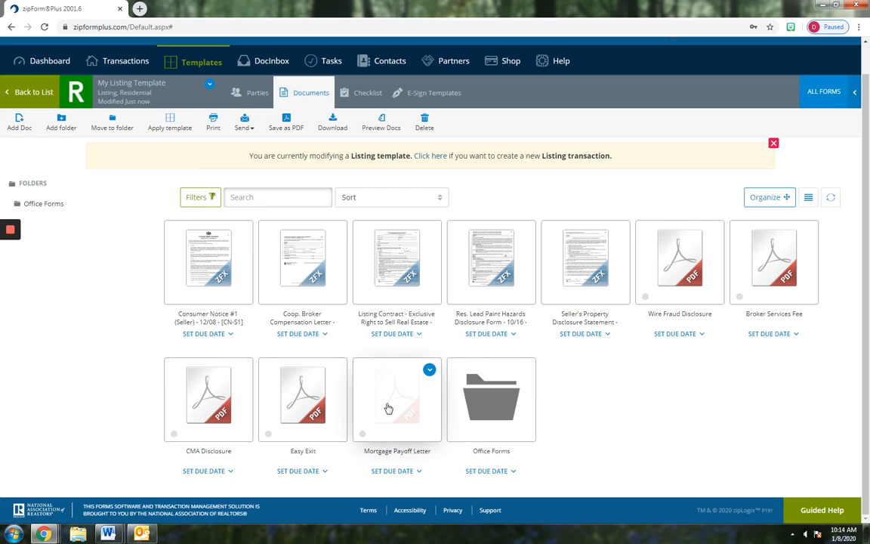
left_click_drag(387, 408, 489, 407)
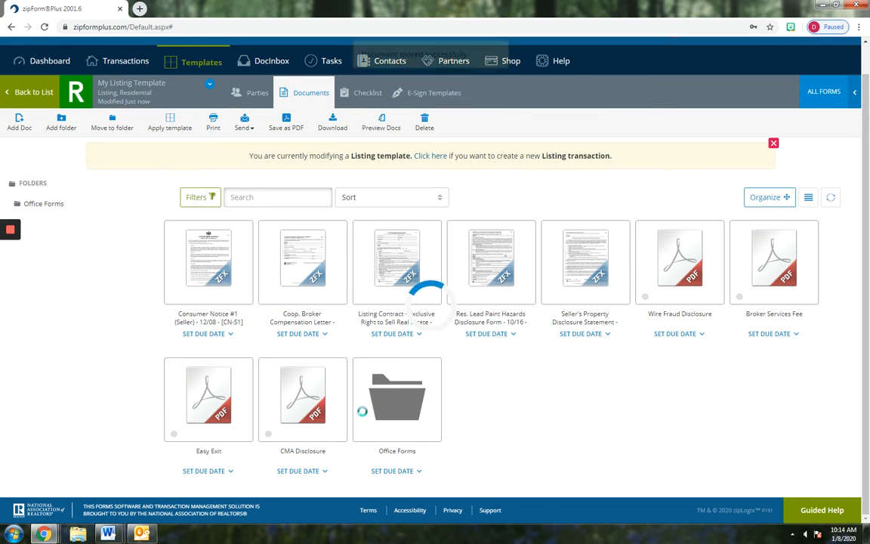
left_click_drag(302, 393, 397, 398)
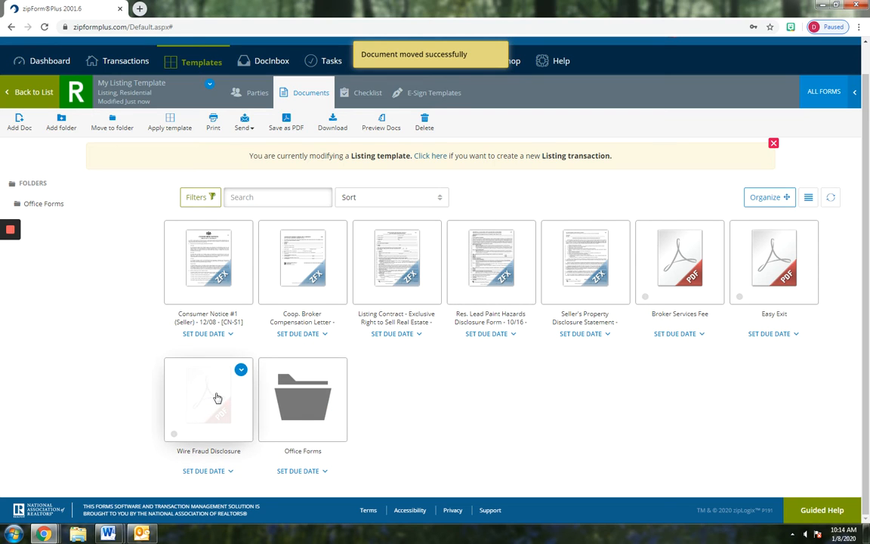
left_click_drag(216, 398, 298, 378)
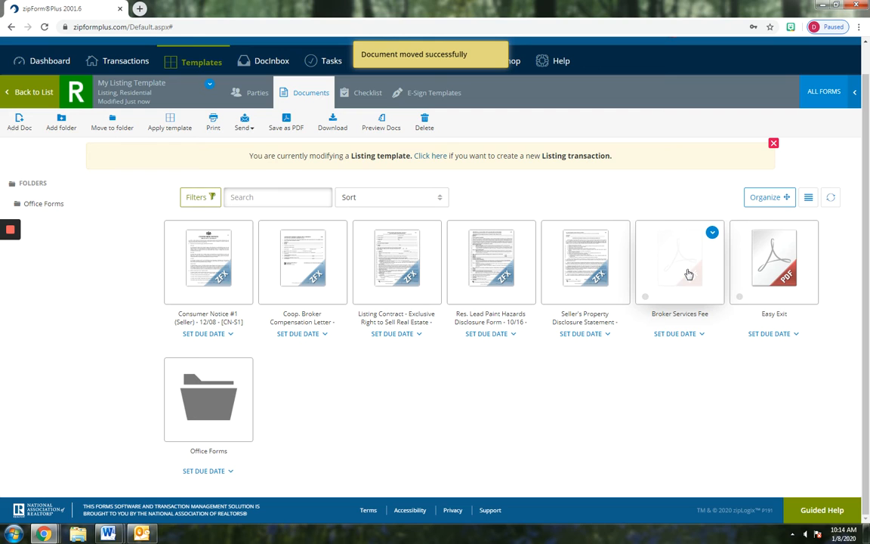
left_click_drag(687, 274, 208, 396)
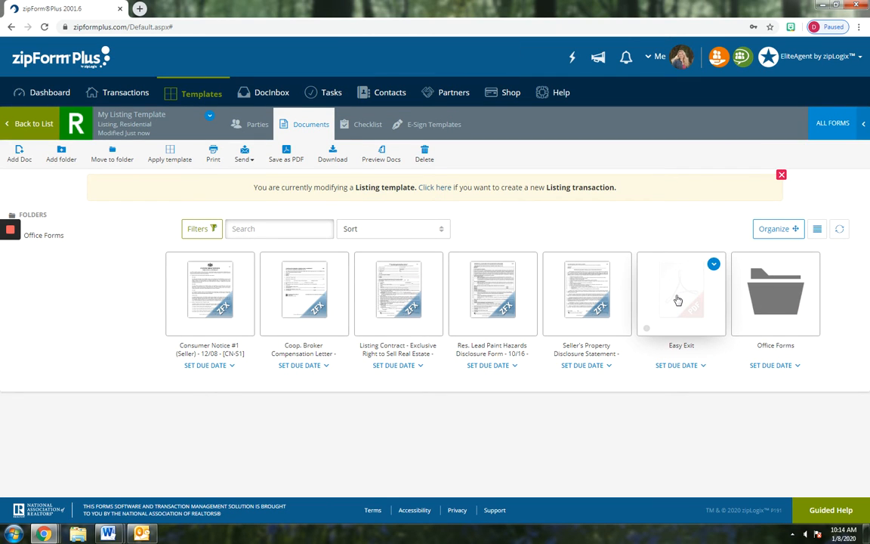
left_click_drag(677, 300, 763, 302)
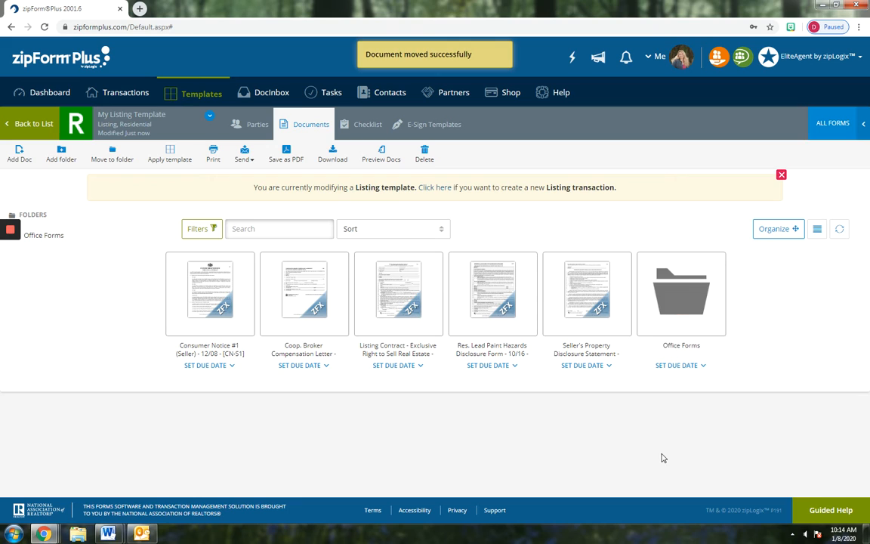
double_click(682, 292)
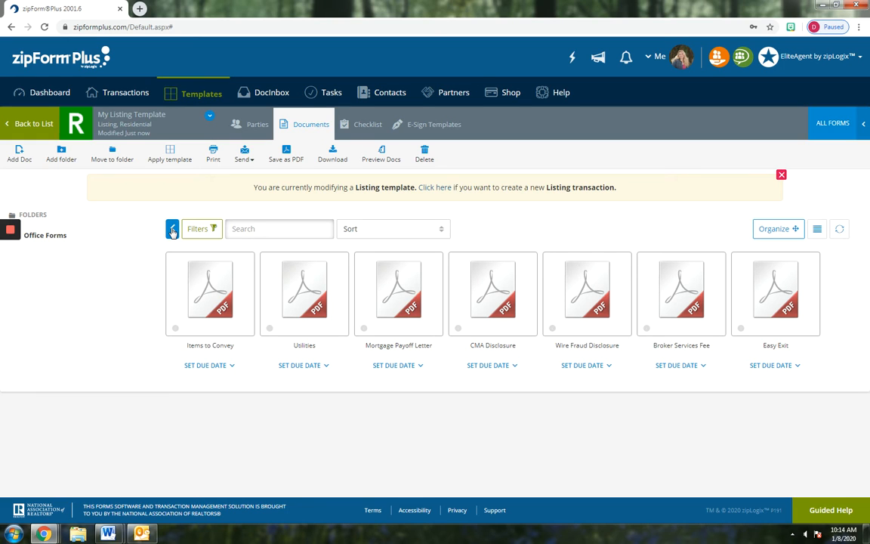
left_click(172, 231)
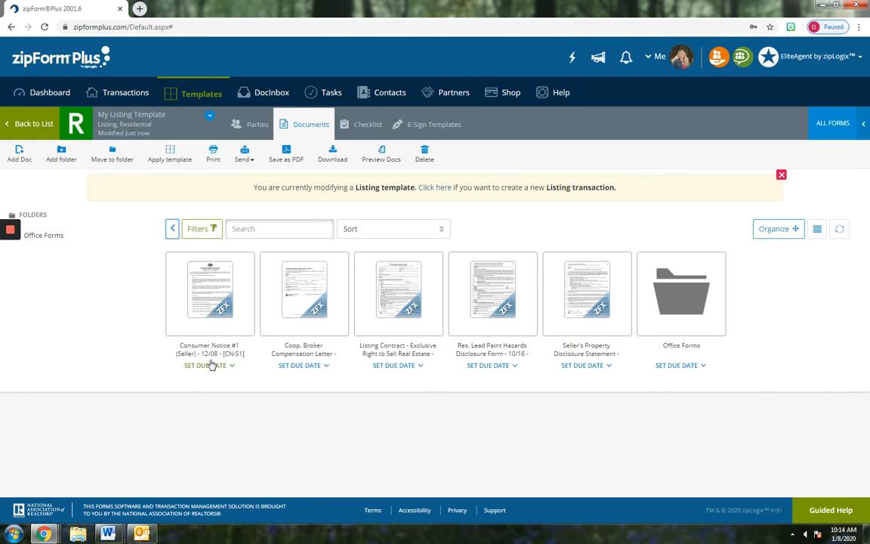
Enter the agent's name and license number in the Consumer Notice acknowledgment, save, and go back
left_click(206, 285)
scroll(543, 332, "down", 5)
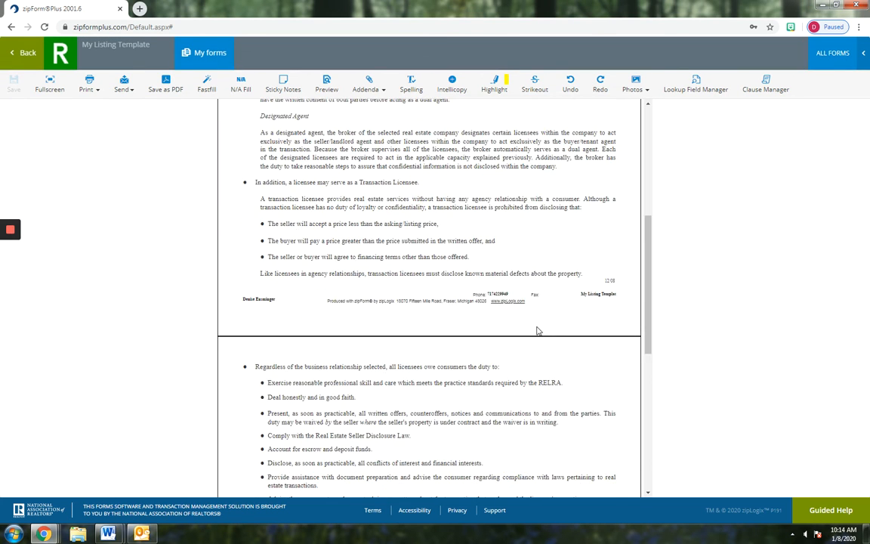
scroll(538, 330, "down", 8)
left_click(274, 426)
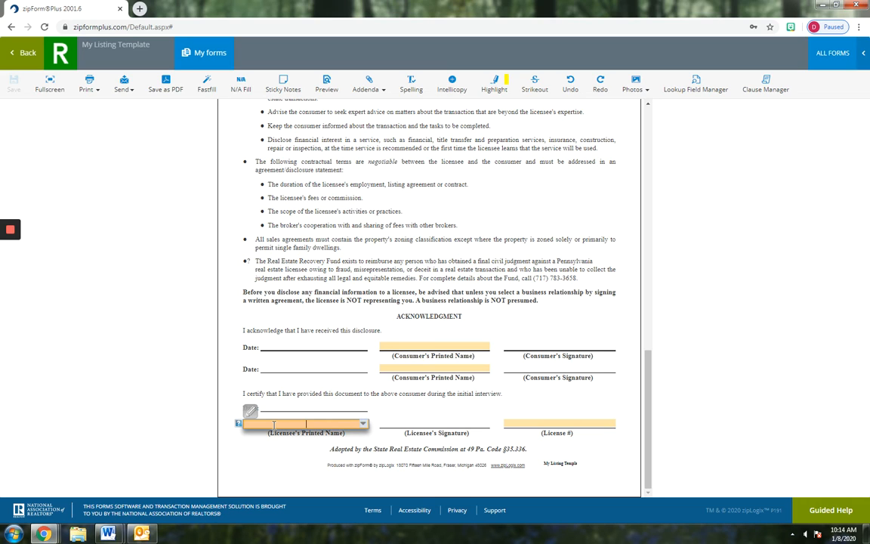
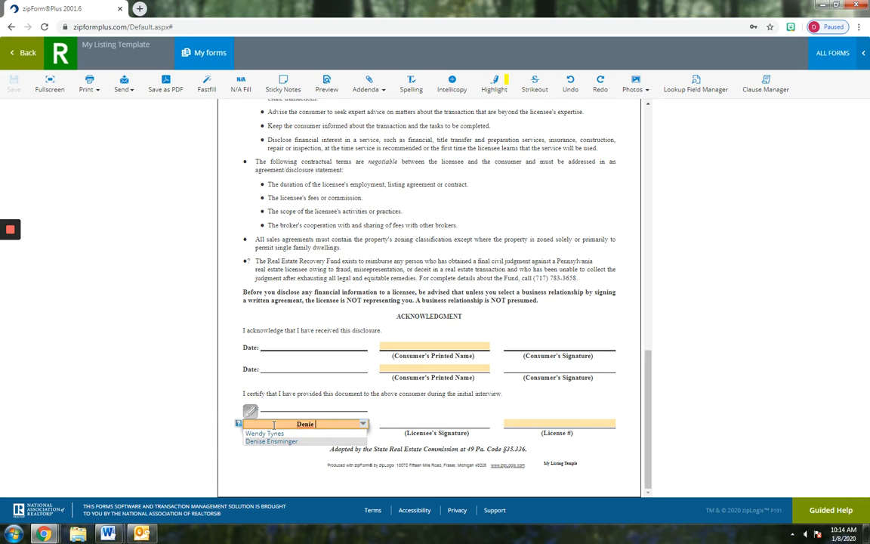
key("Tab")
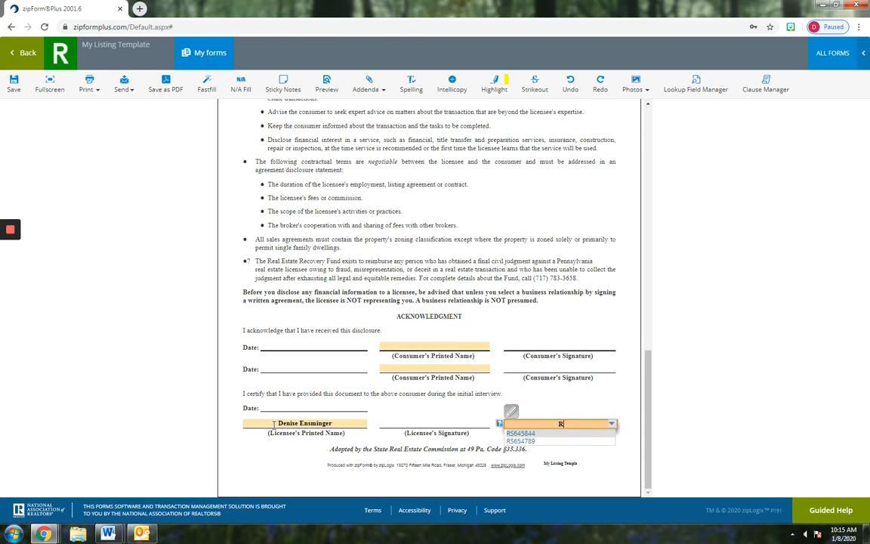
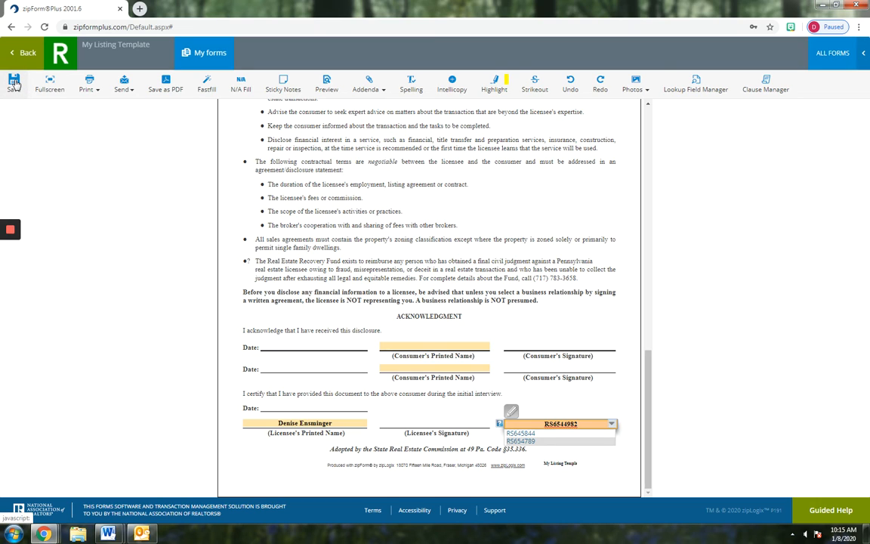
left_click(13, 83)
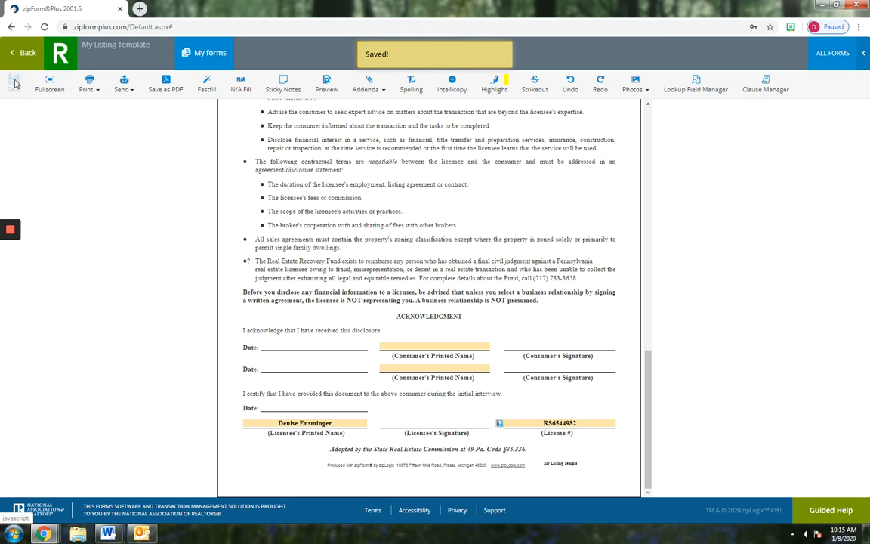
scroll(411, 215, "up", 5)
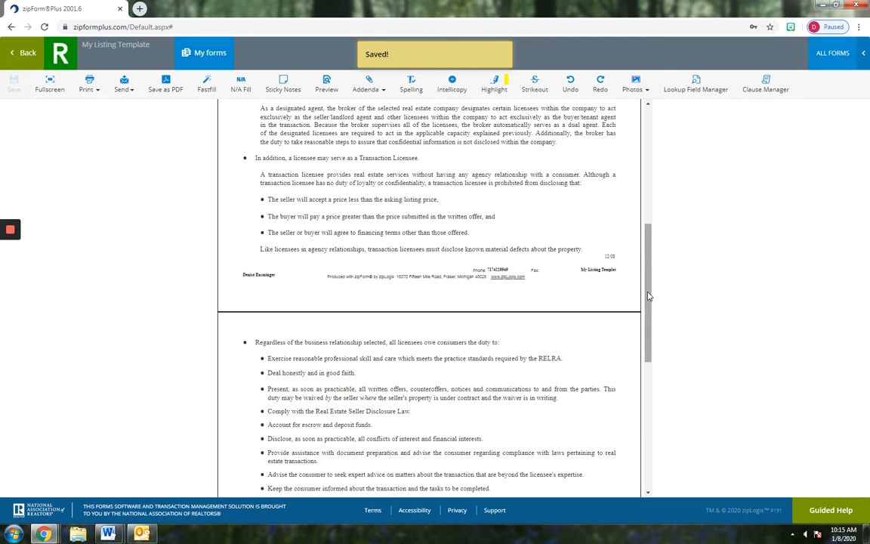
scroll(580, 172, "up", 5)
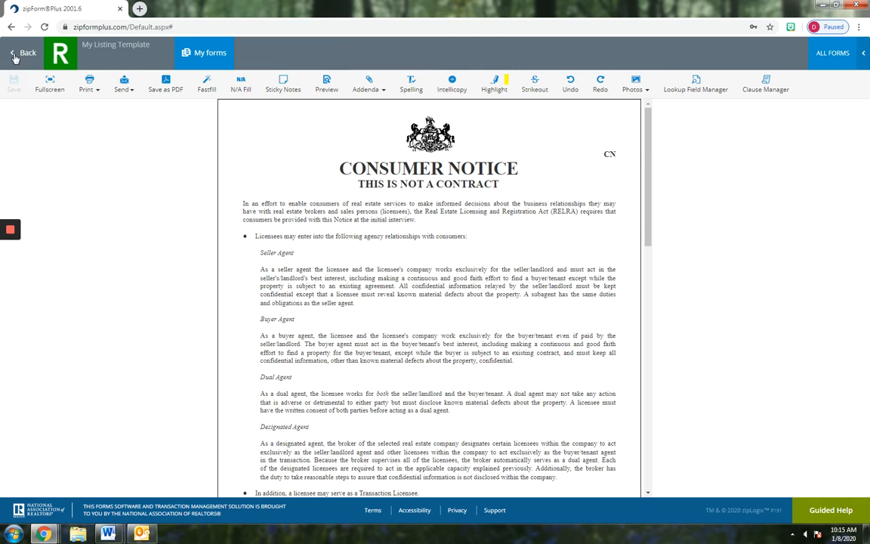
left_click(15, 58)
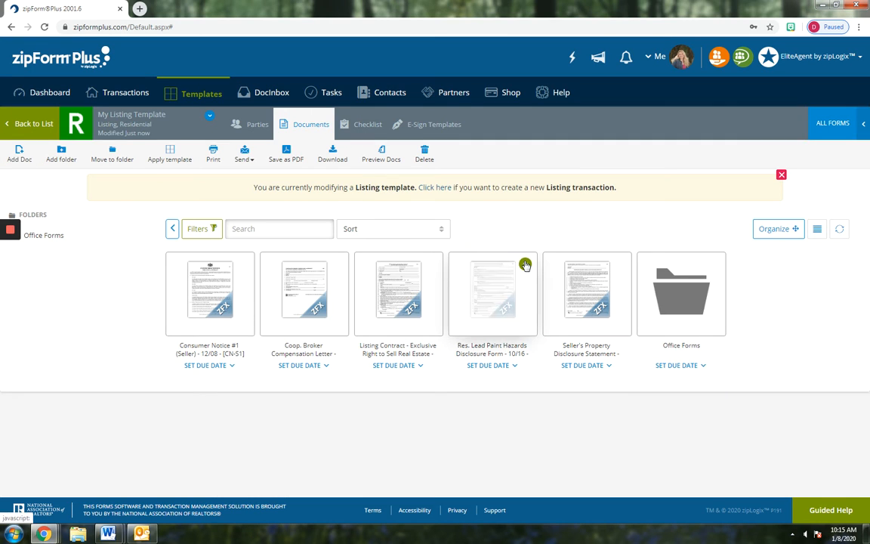
In the Coop. Broker form, mark Buyer Agent on line 8 and accept the compensation offer on line 9
left_click(300, 294)
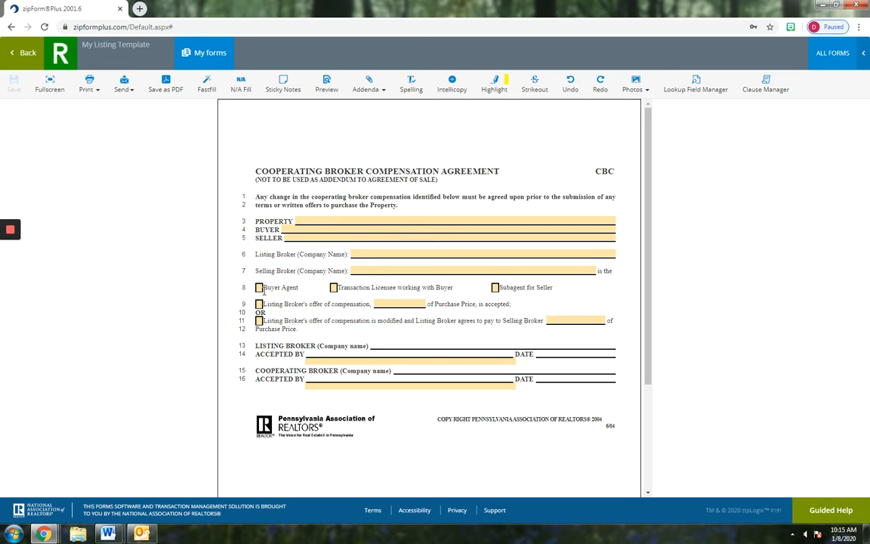
left_click(258, 287)
left_click(259, 303)
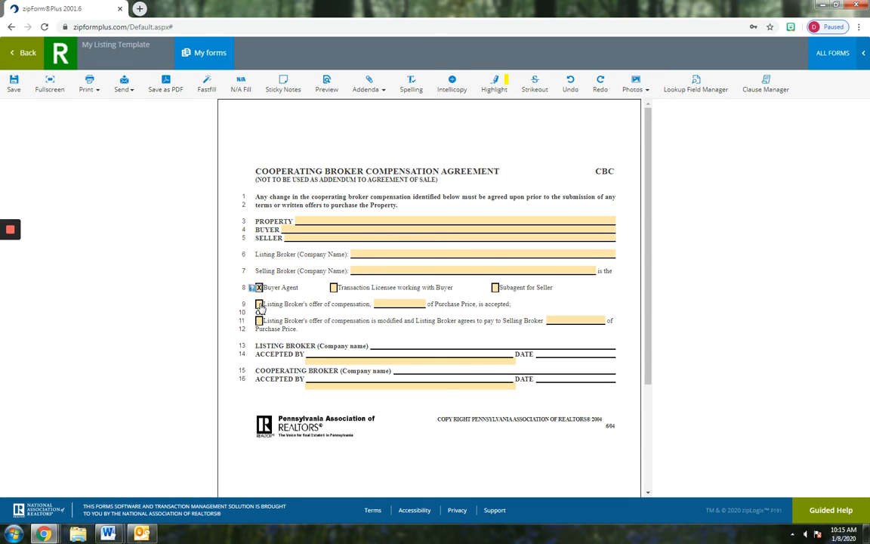
Set Keller Williams of Central PA as the listing broker and save the agreement
left_click(359, 253)
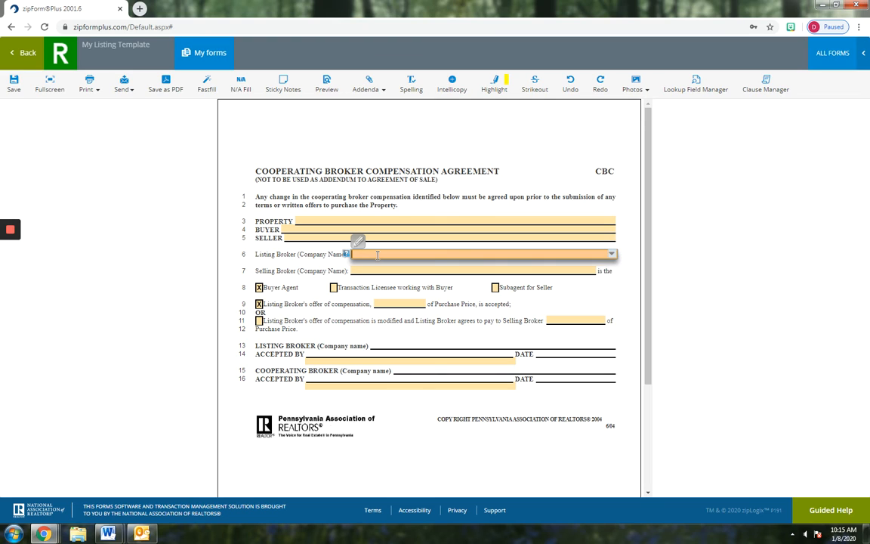
type("Kell")
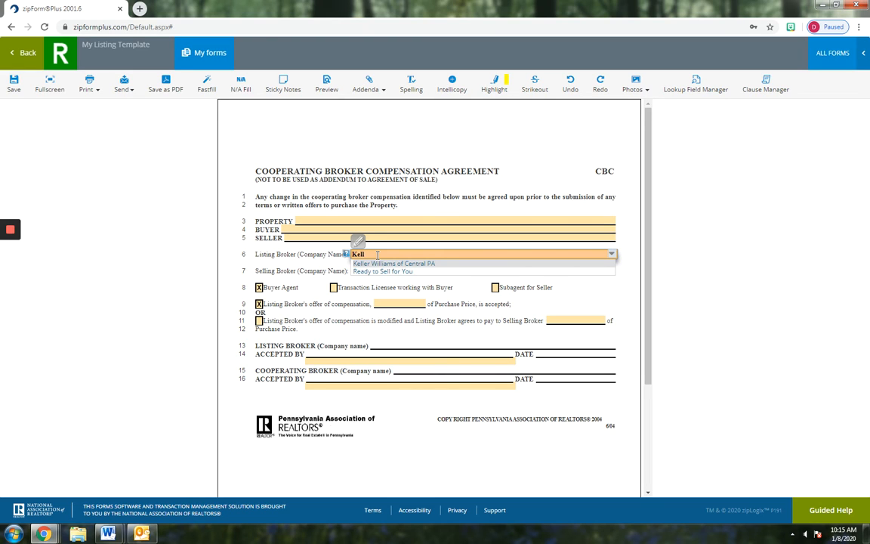
left_click(370, 263)
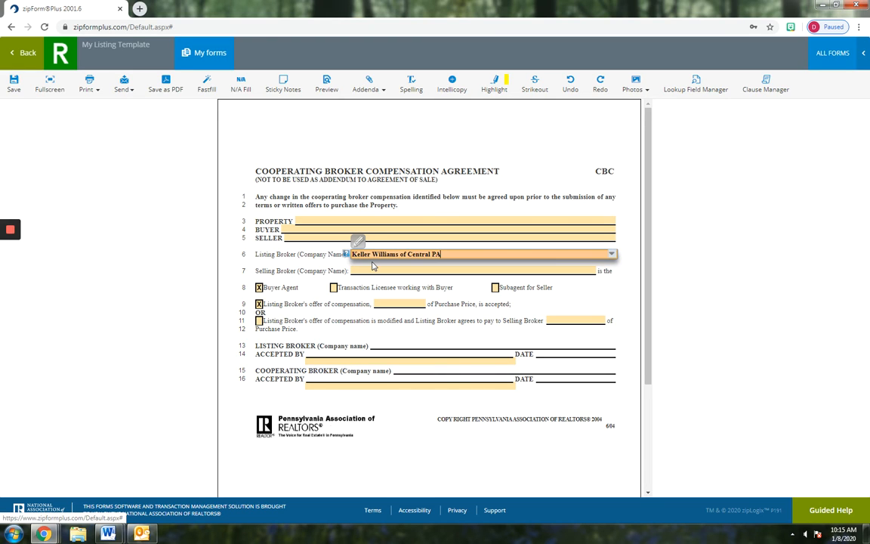
left_click(382, 424)
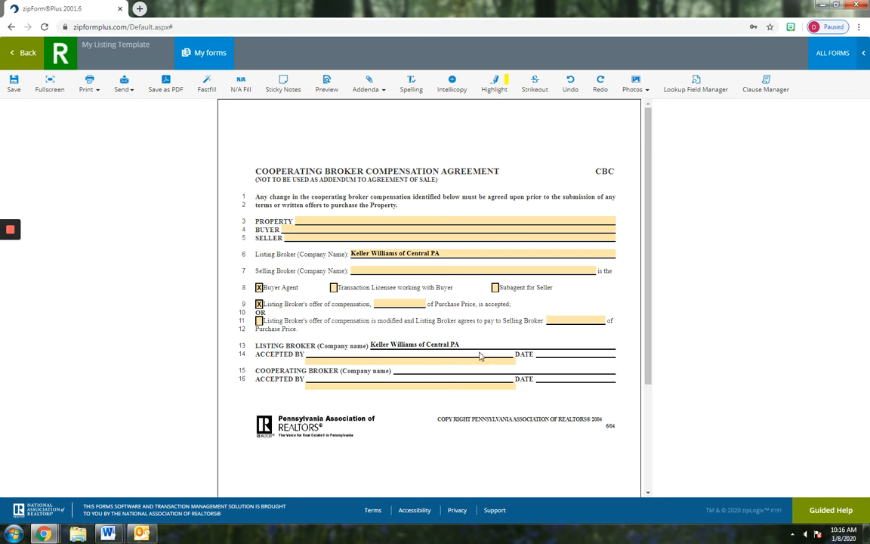
left_click(15, 82)
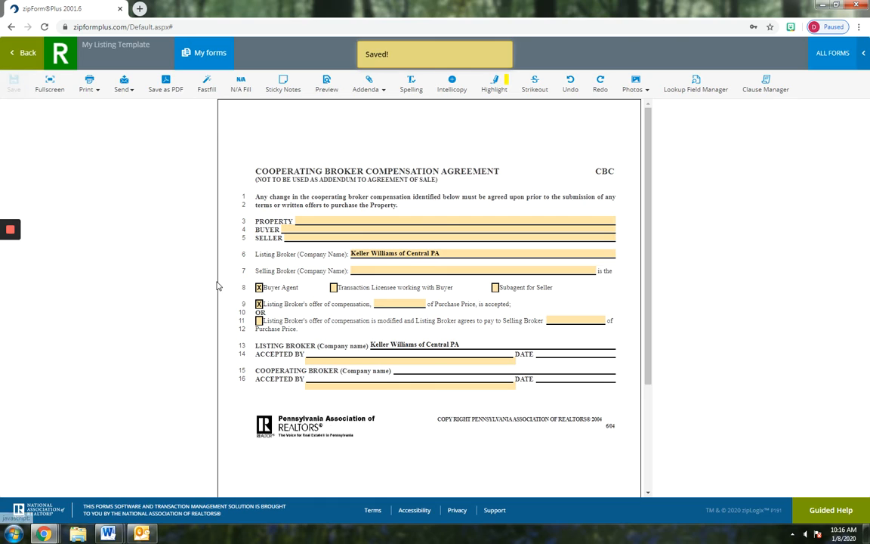
left_click(22, 53)
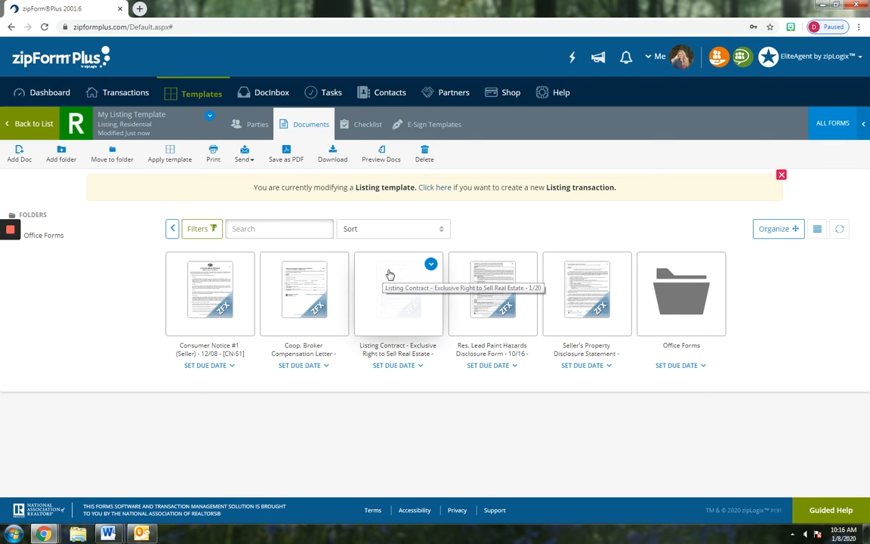
Fill the agent into Licensee(s) (Name) on the Listing Contract, mark No on line 14, and save
left_click(390, 274)
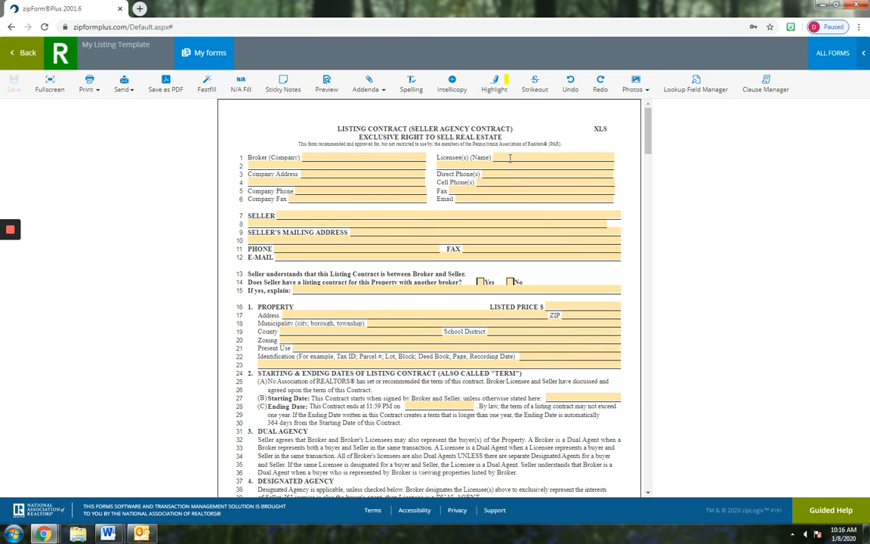
left_click(510, 157)
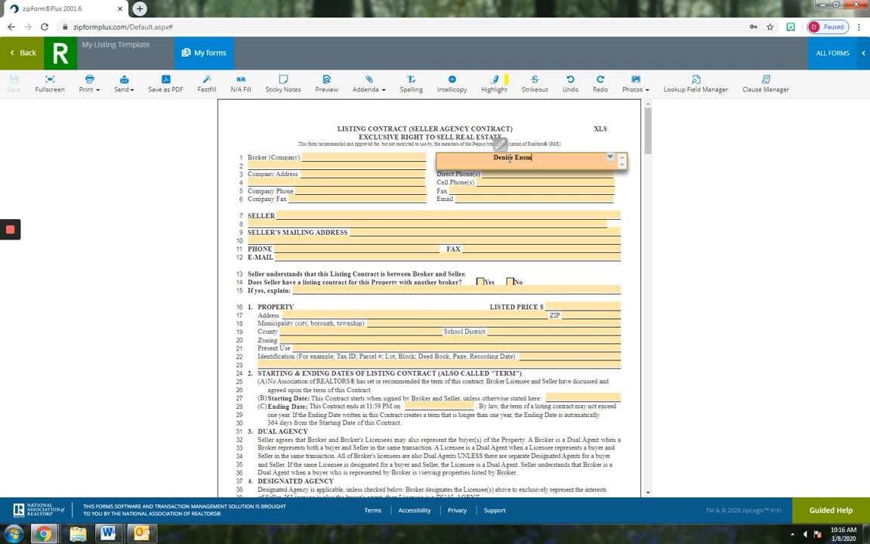
left_click(350, 133)
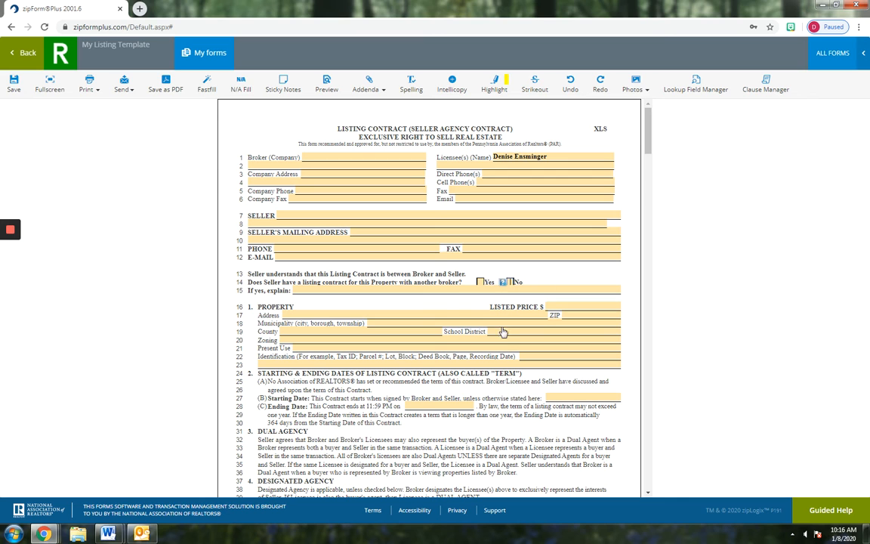
scroll(330, 264, "down", 3)
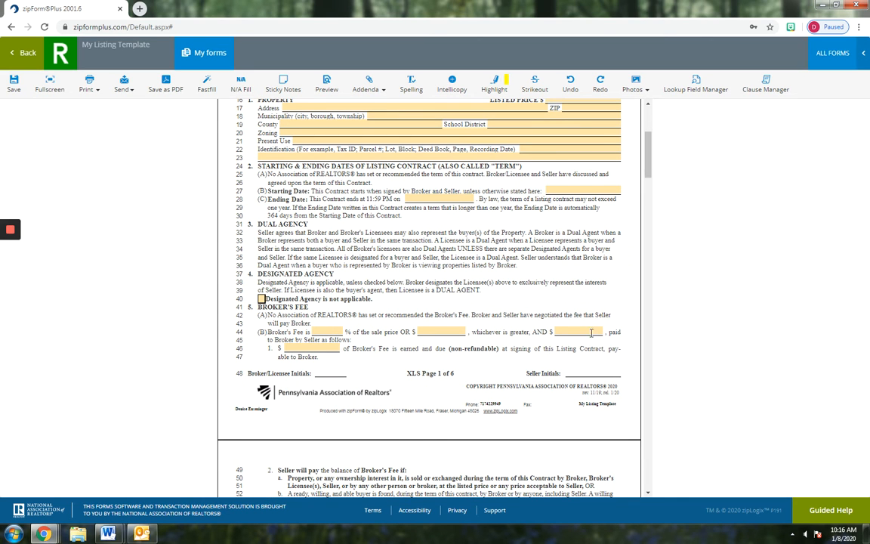
scroll(535, 302, "up", 2)
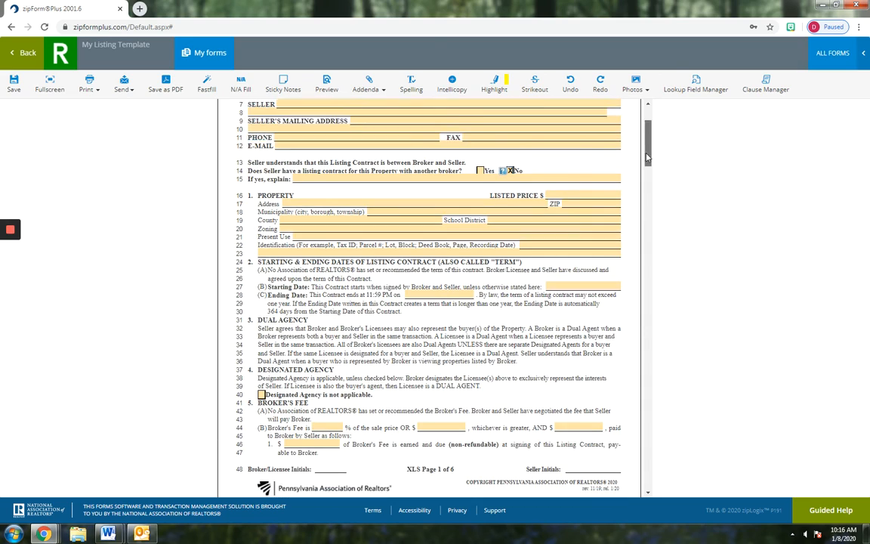
left_click_drag(647, 157, 647, 222)
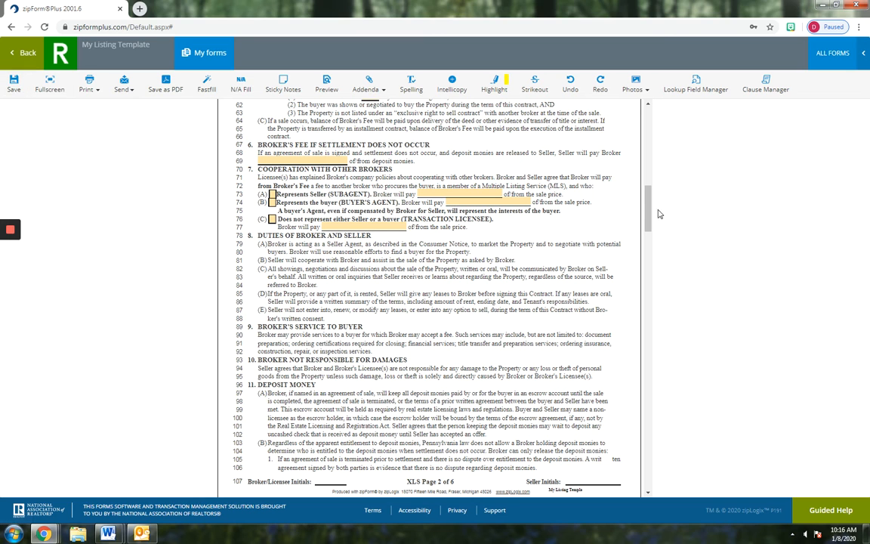
left_click_drag(648, 209, 656, 115)
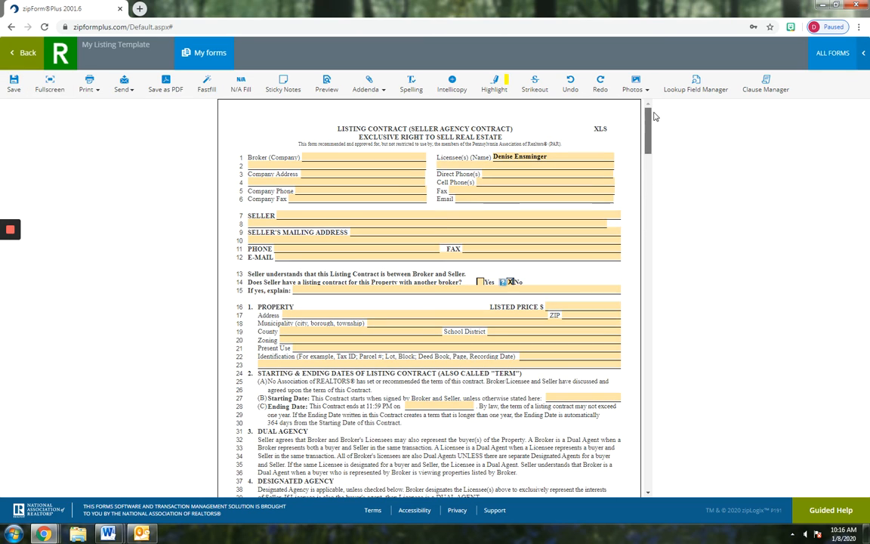
left_click(14, 85)
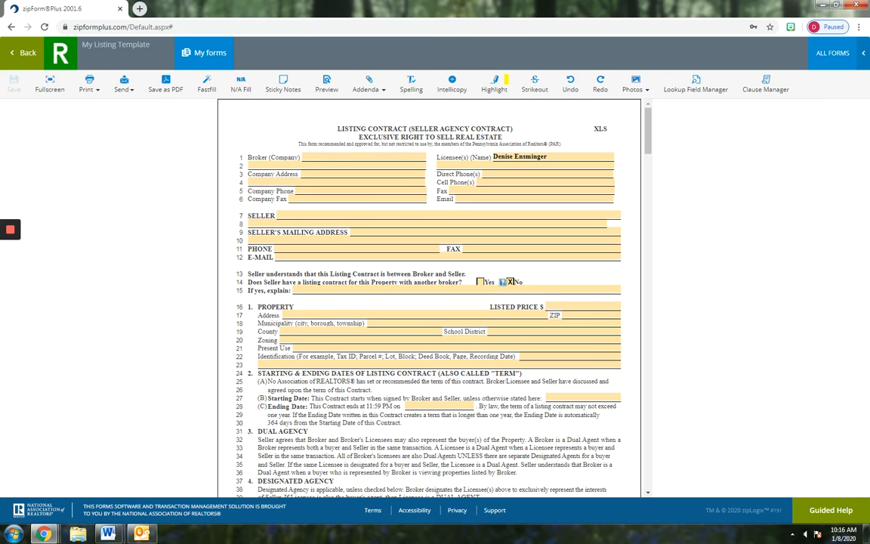
left_click(15, 52)
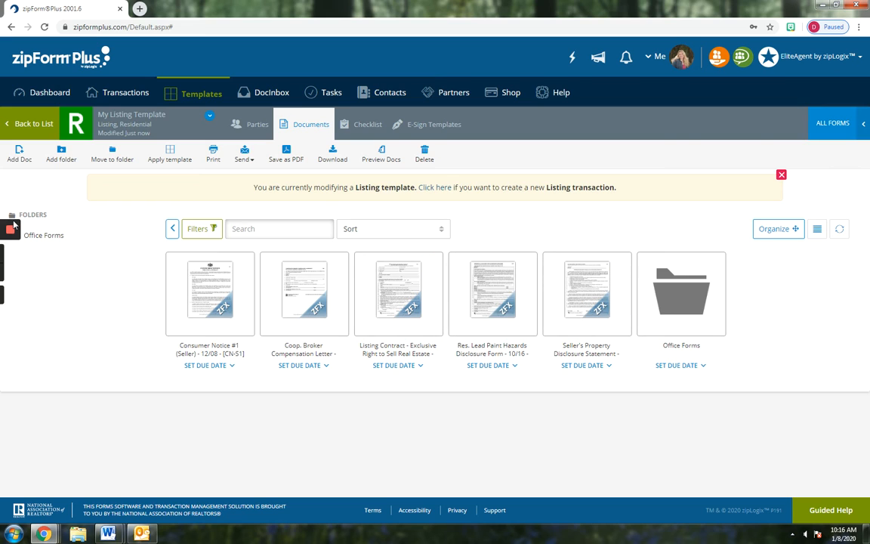
Leave the templates for the Transactions list and start a New transaction
left_click(34, 125)
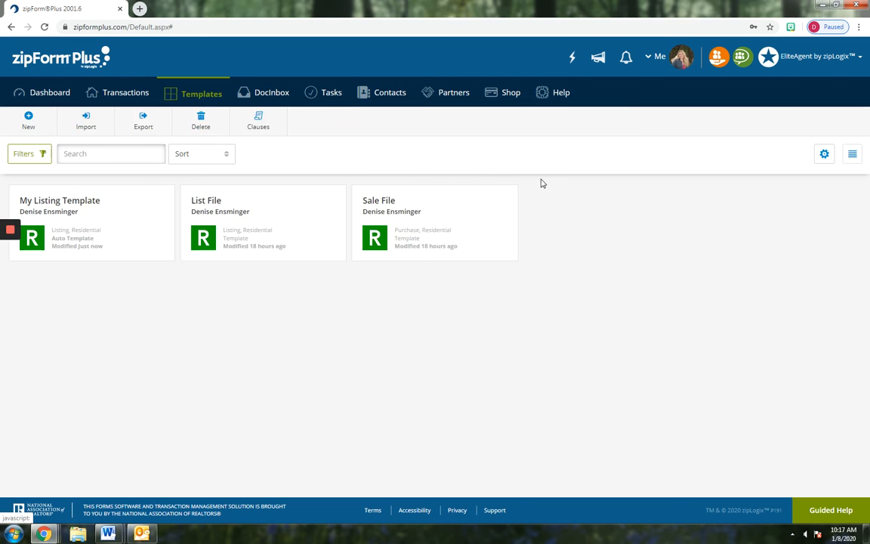
left_click(106, 96)
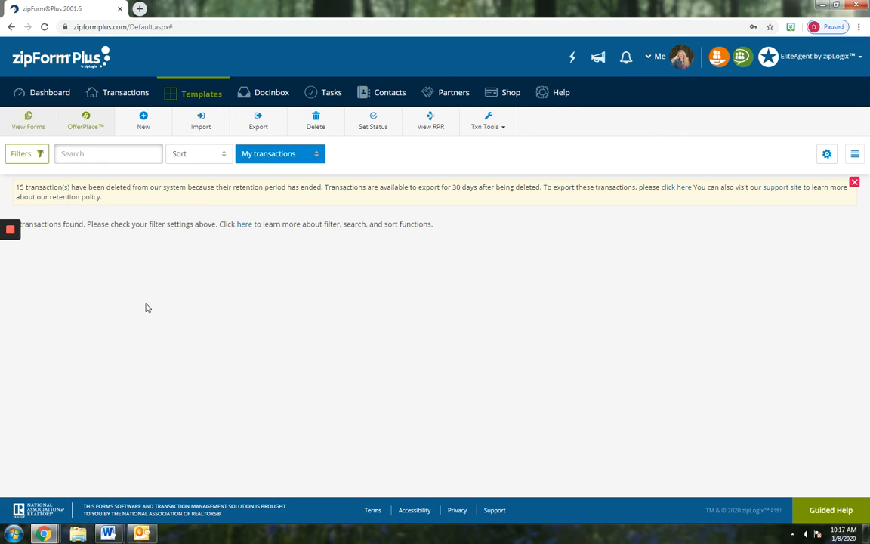
left_click(111, 96)
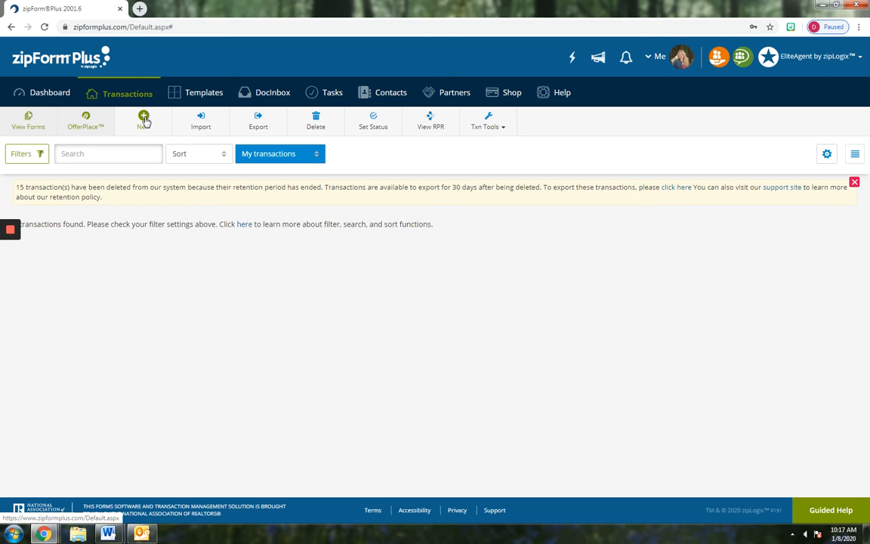
left_click(144, 121)
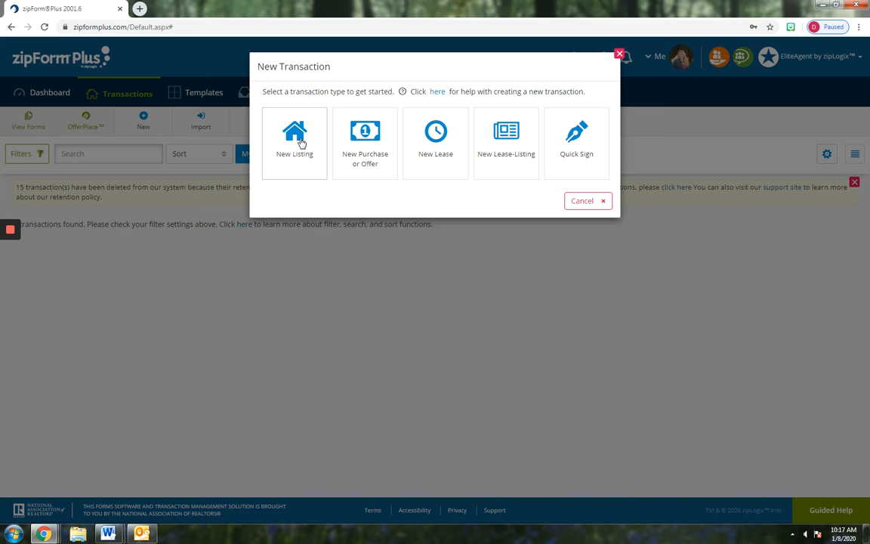
left_click(295, 134)
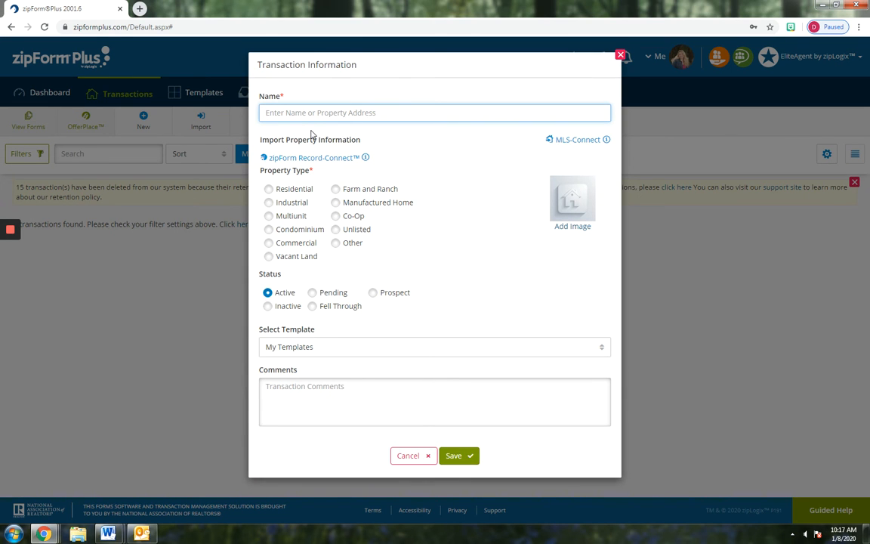
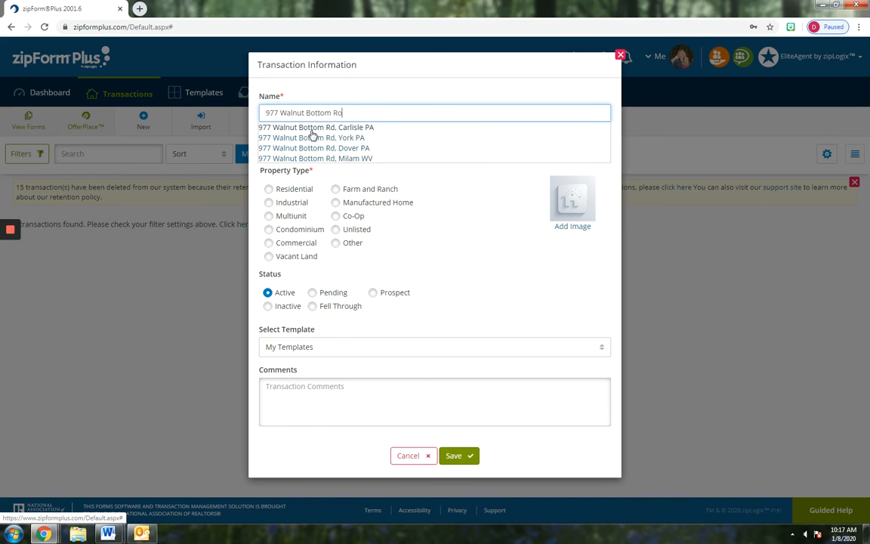
left_click(291, 128)
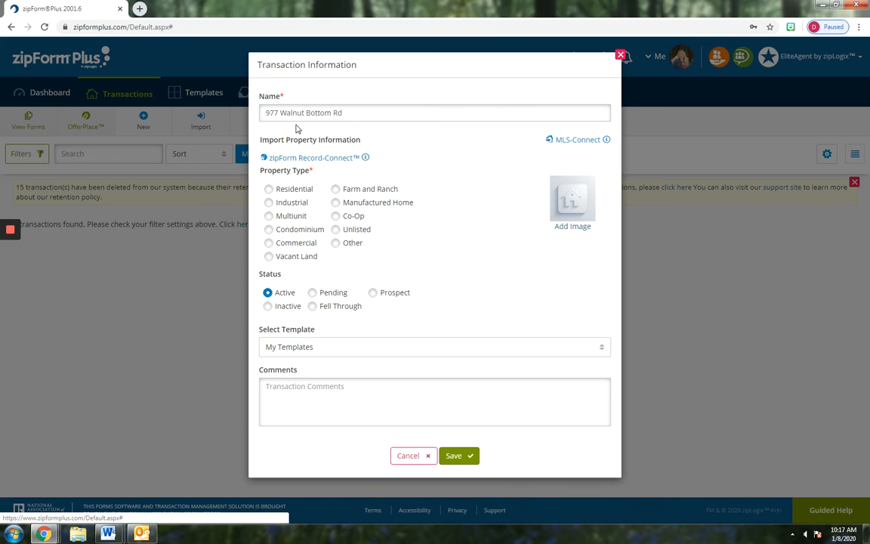
left_click(270, 190)
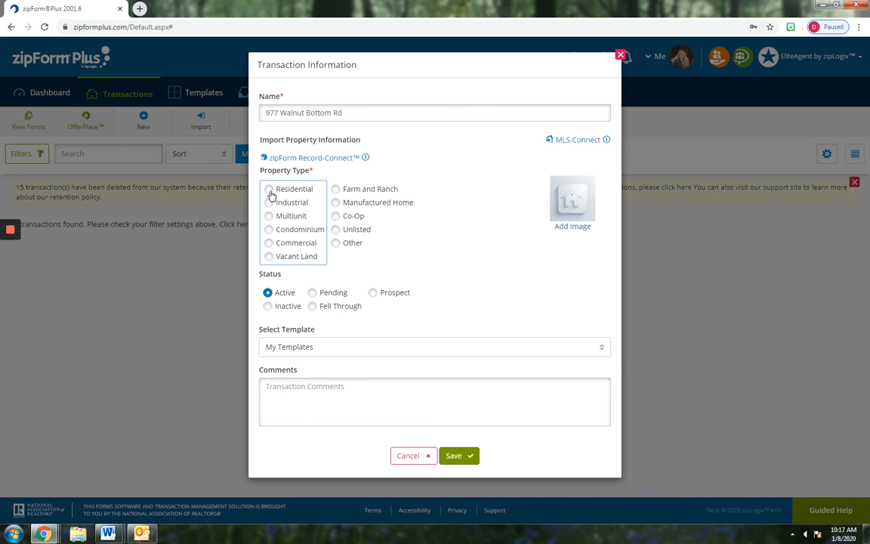
left_click(300, 346)
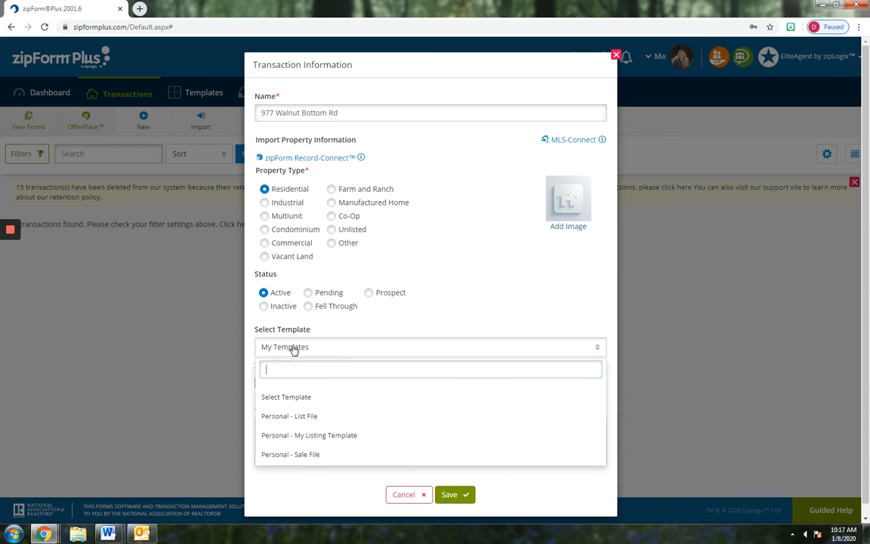
left_click(285, 436)
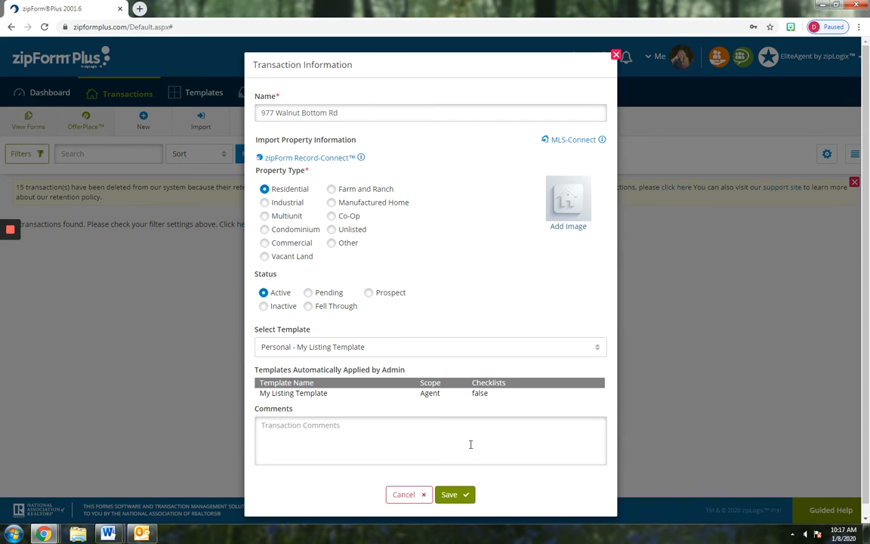
left_click(458, 496)
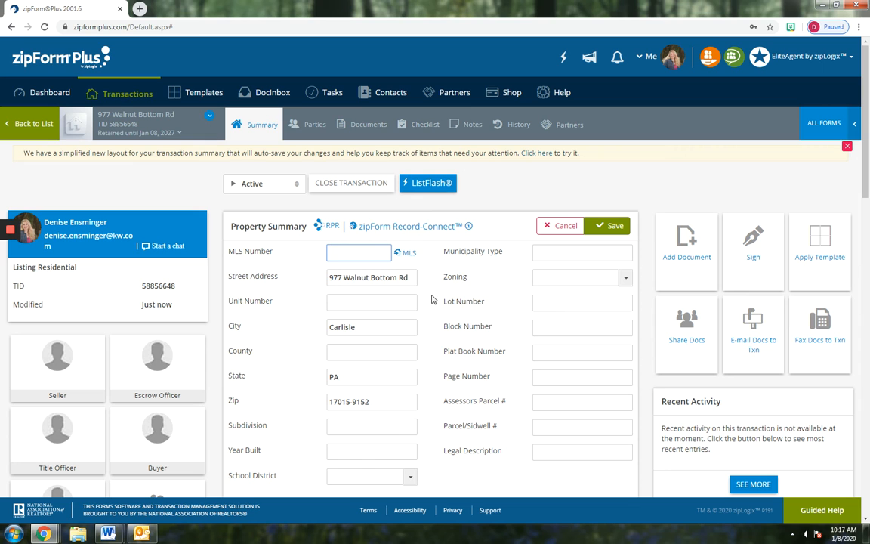
Review the transaction summary, then view the five template forms in its Documents
scroll(393, 279, "down", 2)
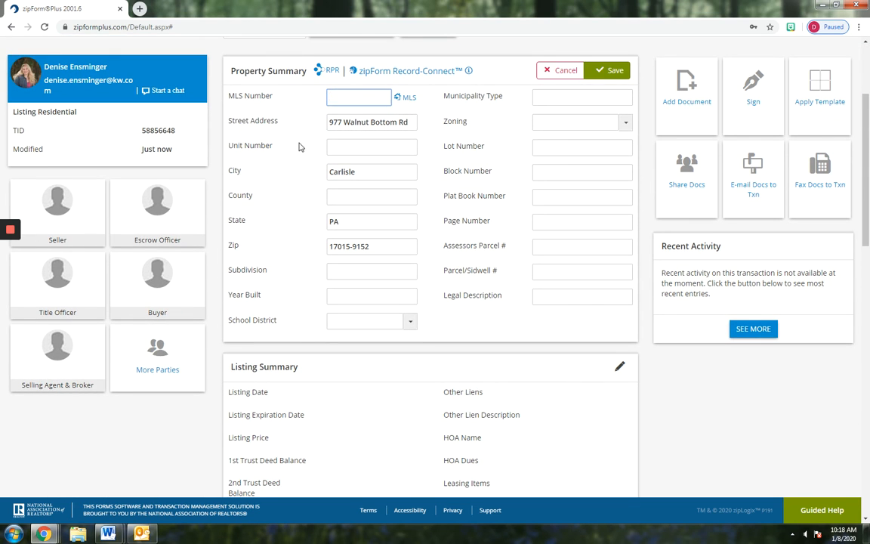
scroll(287, 170, "up", 1)
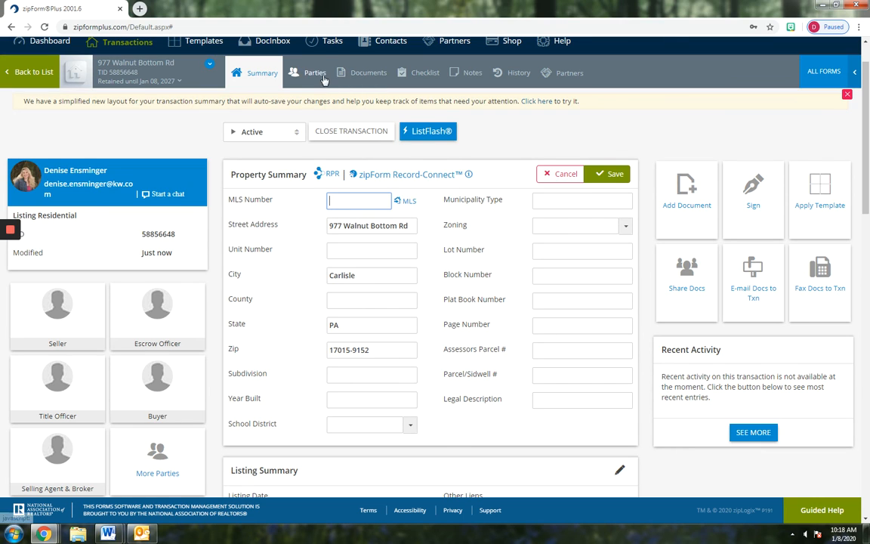
left_click(375, 76)
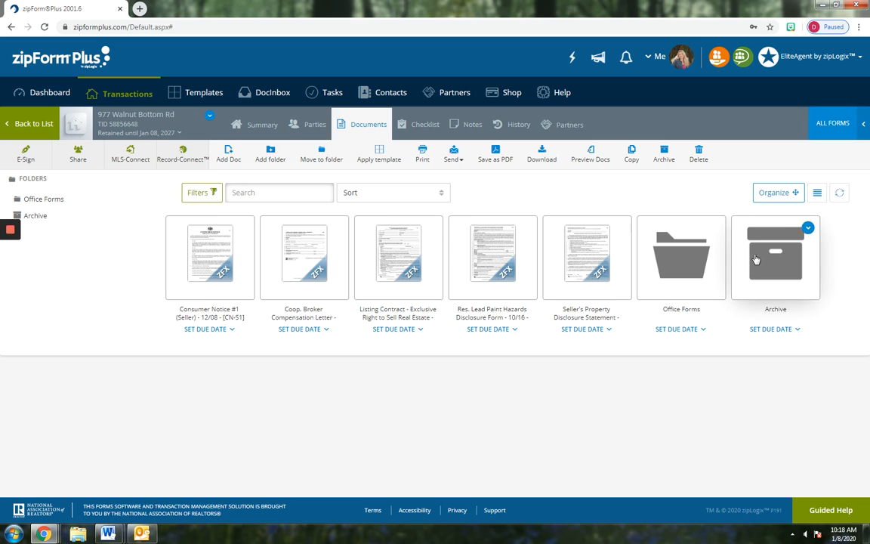
Enter the seller's full name as Consumer's Printed Name on the Consumer Notice and save it
left_click(217, 243)
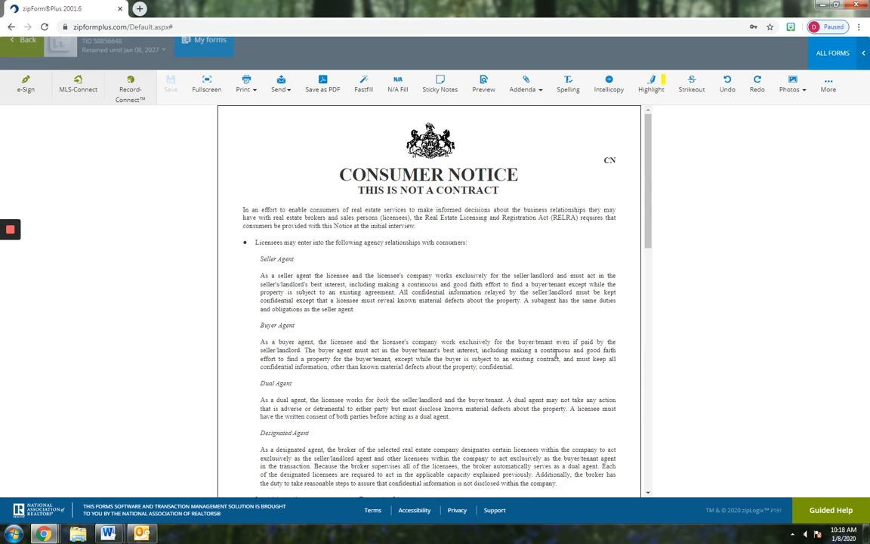
scroll(548, 349, "down", 15)
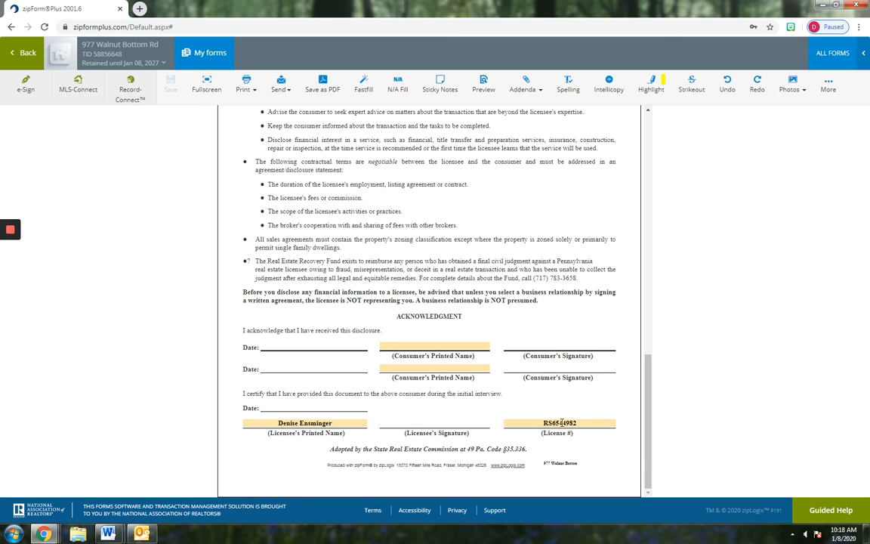
left_click(391, 345)
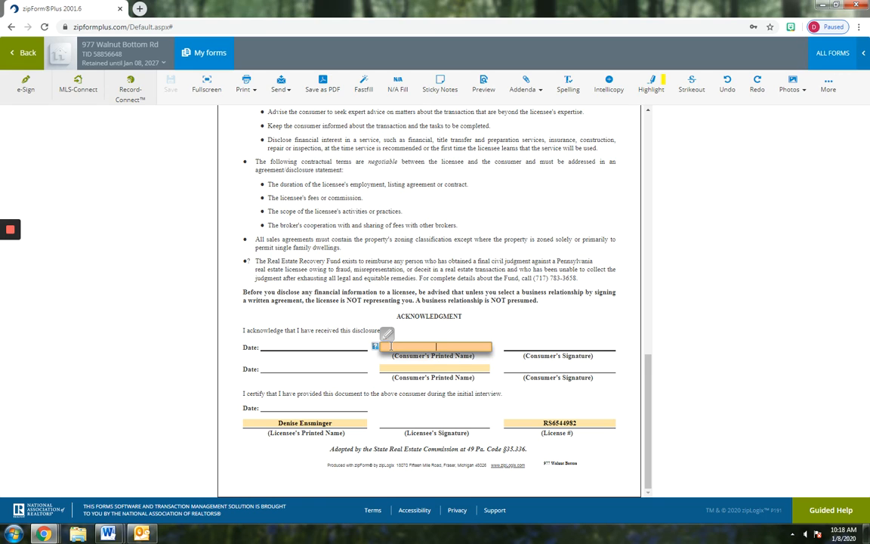
left_click(178, 255)
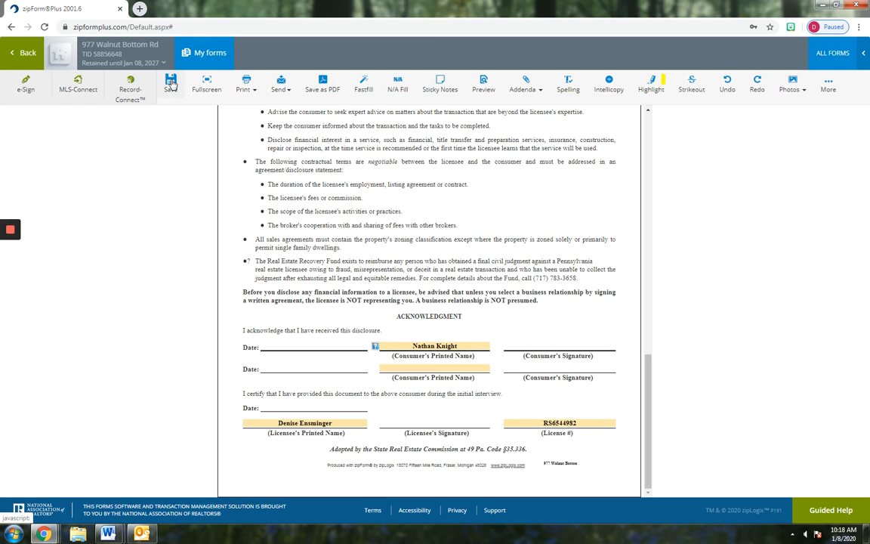
left_click(171, 83)
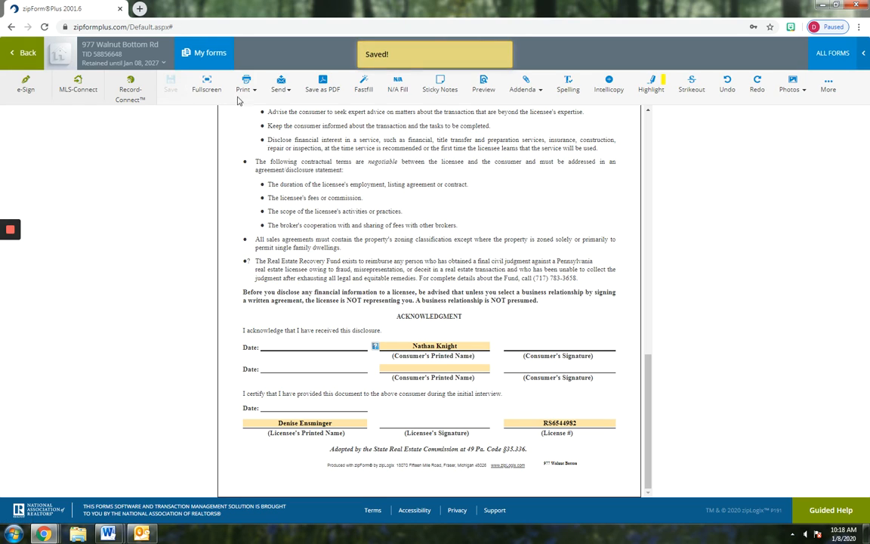
left_click(28, 54)
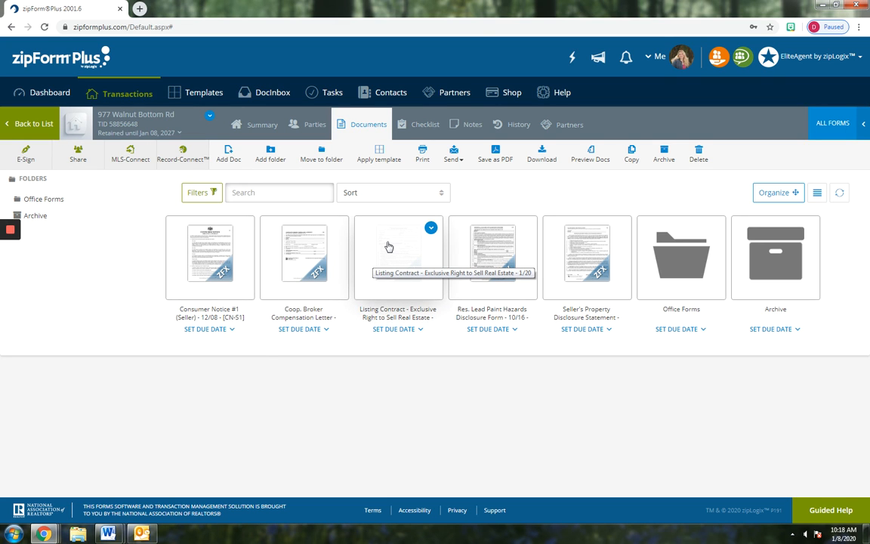
left_click(388, 247)
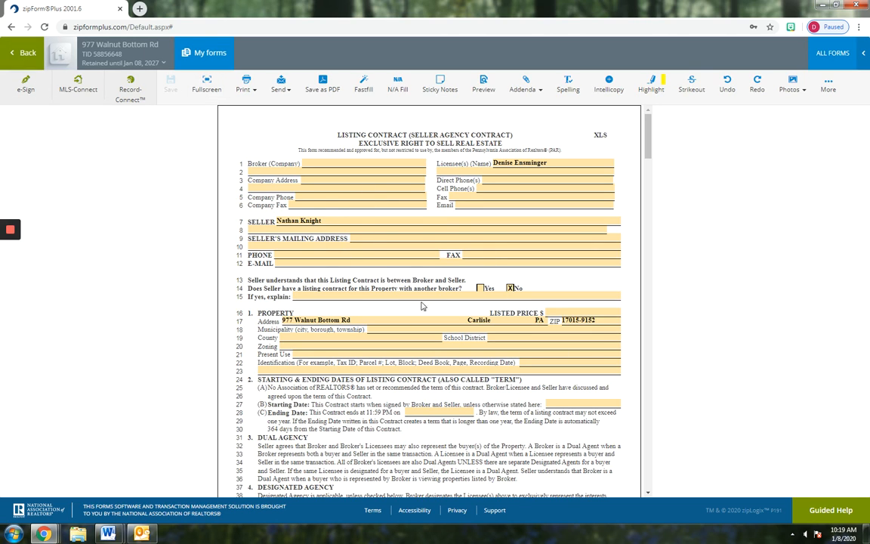
left_click(22, 52)
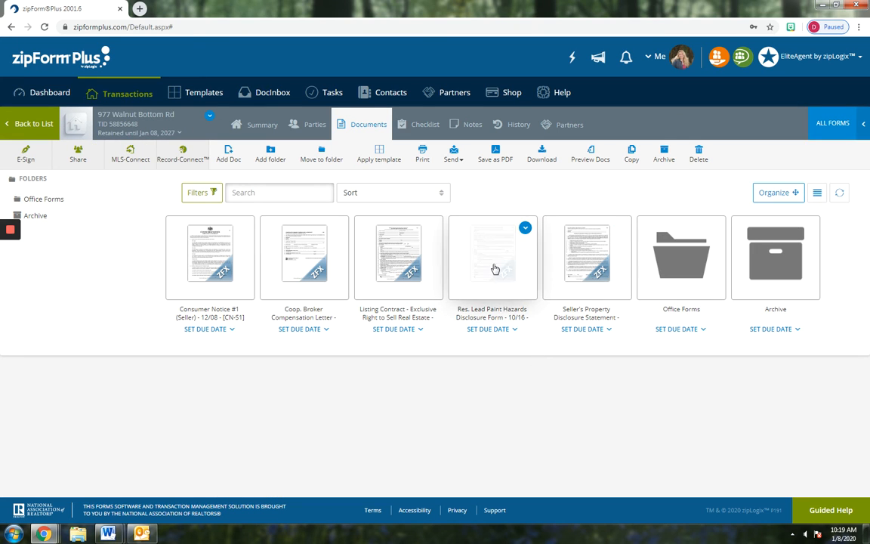
left_click(555, 258)
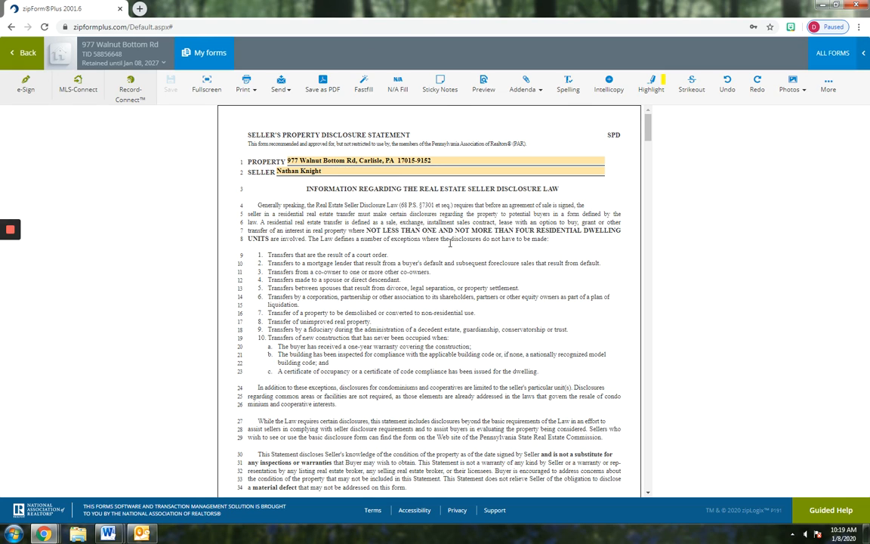
scroll(495, 285, "down", 1)
scroll(423, 257, "up", 1)
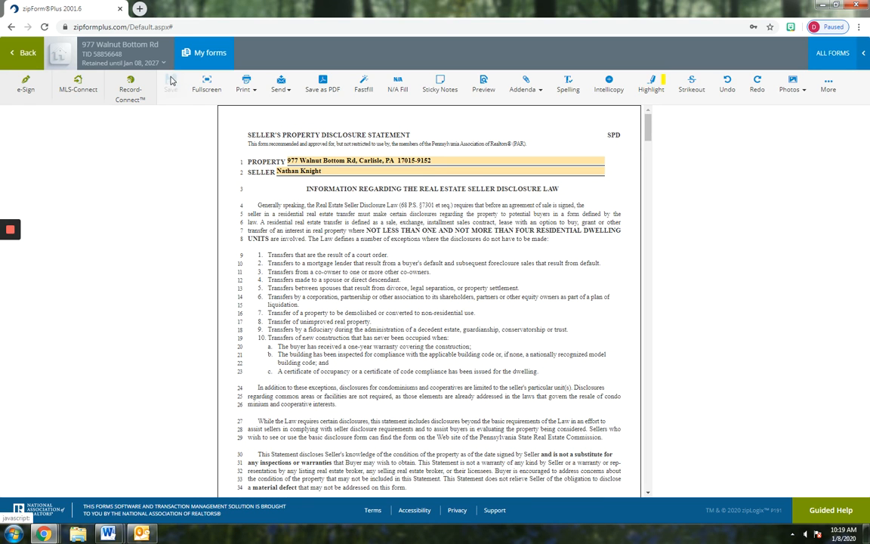
left_click(25, 55)
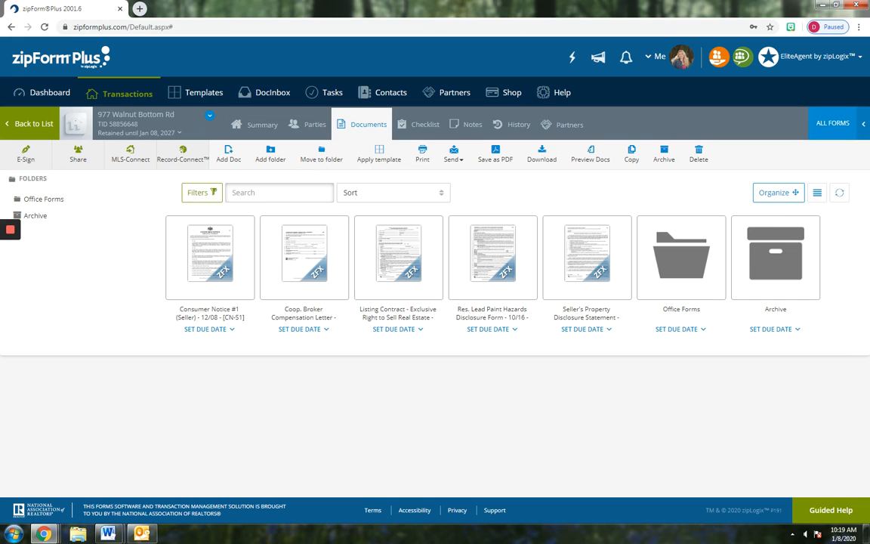